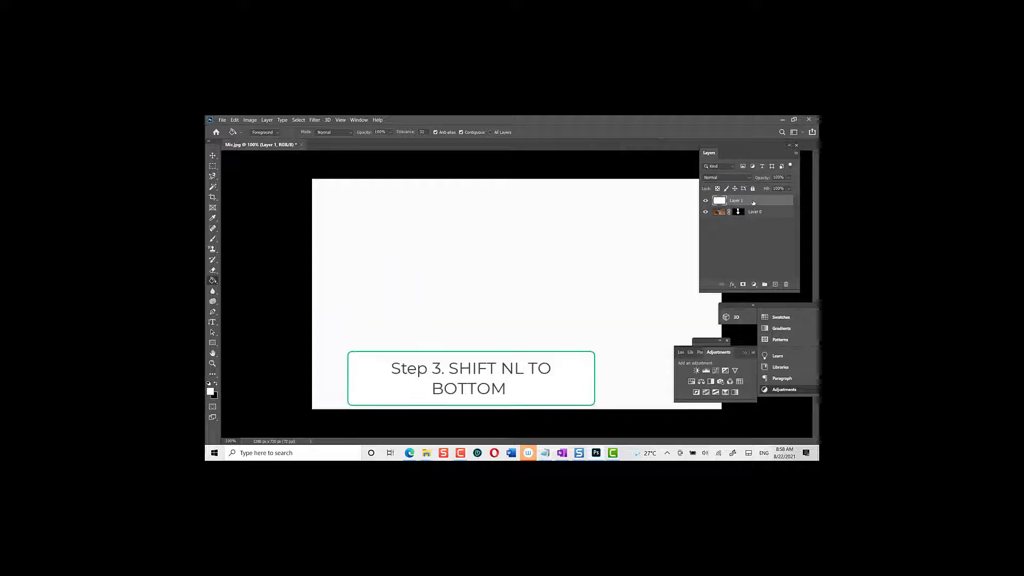
Place the white Layer 1 beneath the masked microphone layer and move the microphone image down to the canvas's lower edge.
left_click_drag(753, 203, 763, 221)
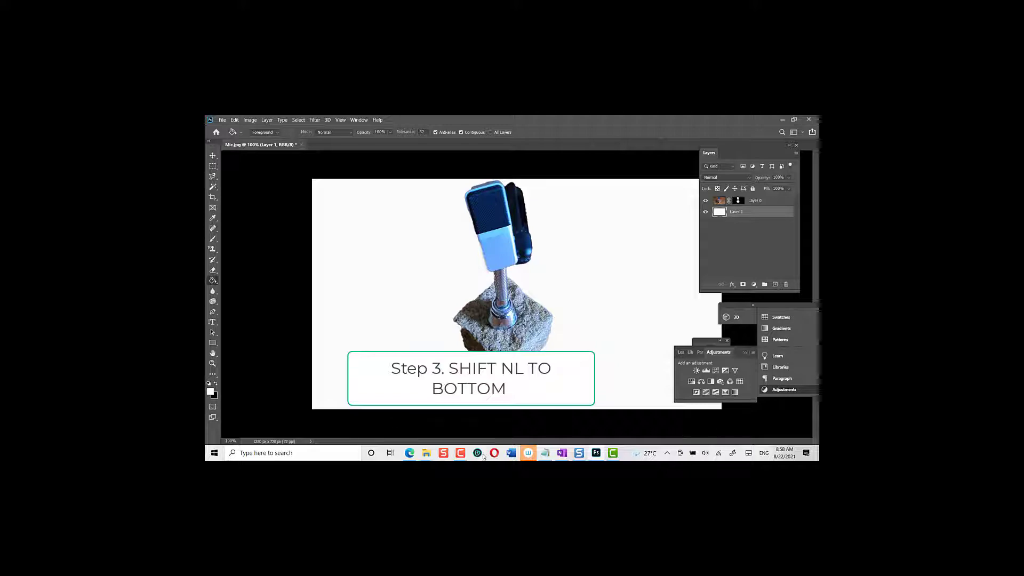
left_click(463, 455)
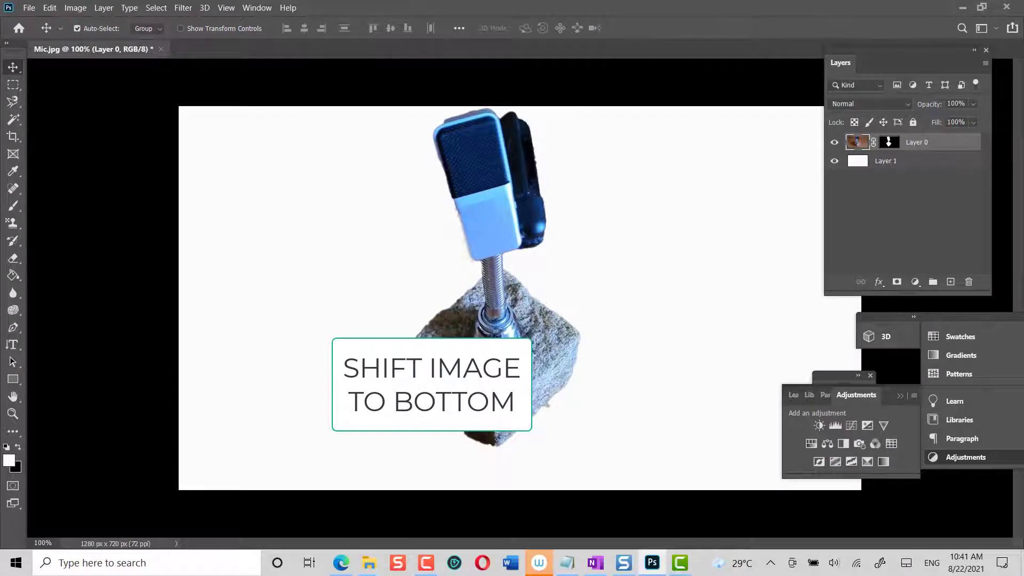
left_click_drag(496, 340, 620, 384)
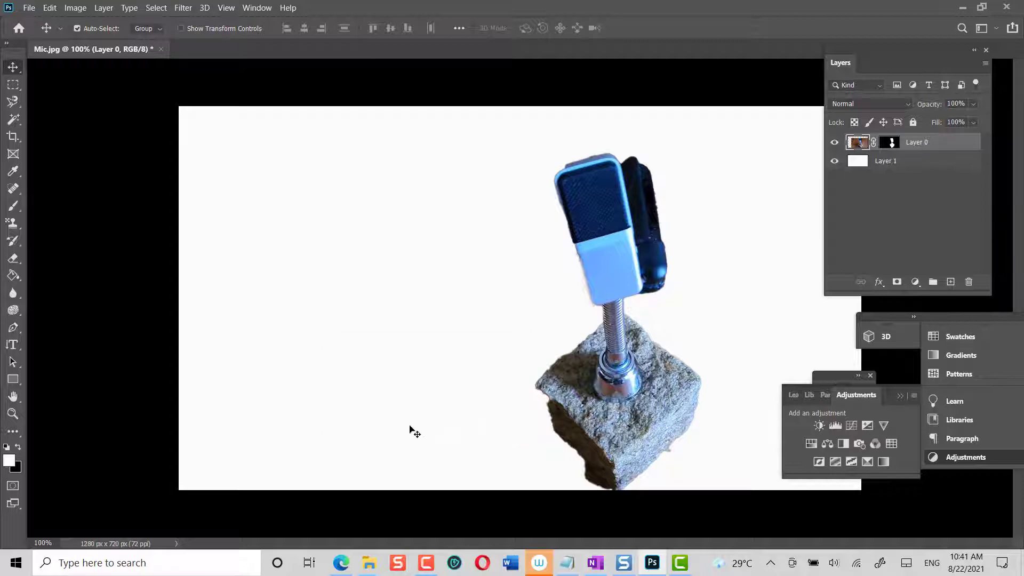
Add the vertical text "HBL" in black beside the microphone with the Vertical Type tool.
left_click(13, 344)
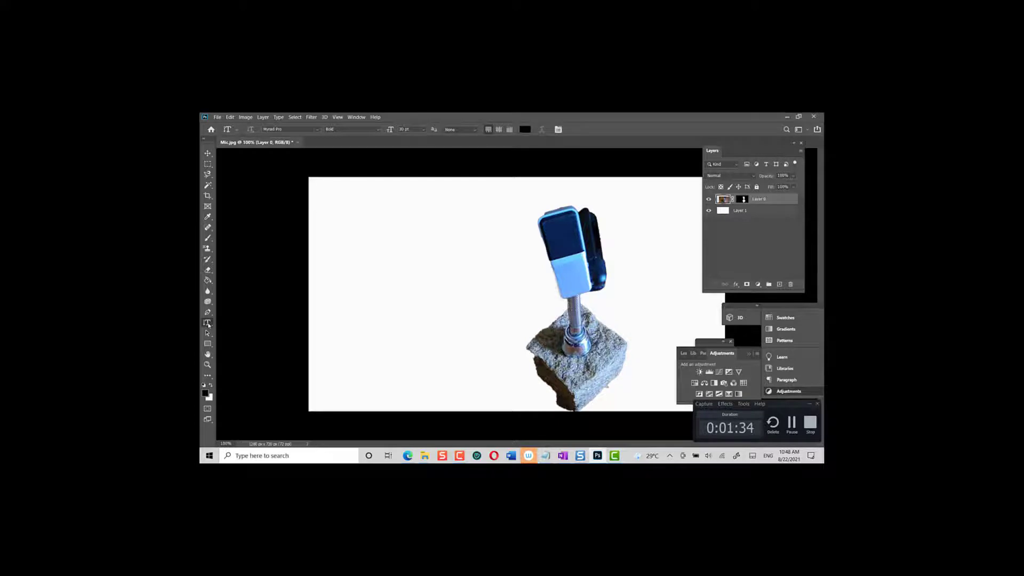
right_click(208, 322)
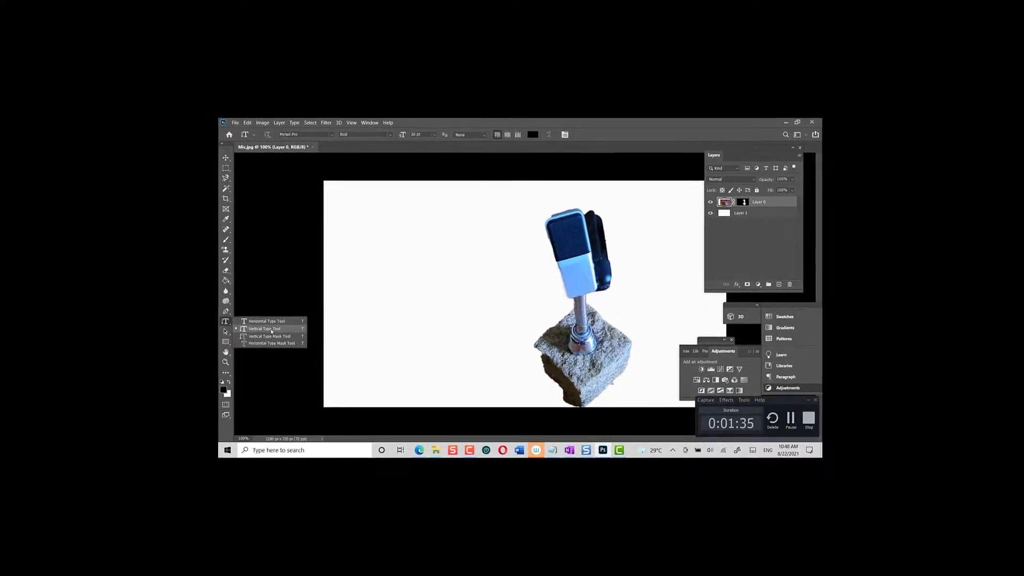
left_click(272, 330)
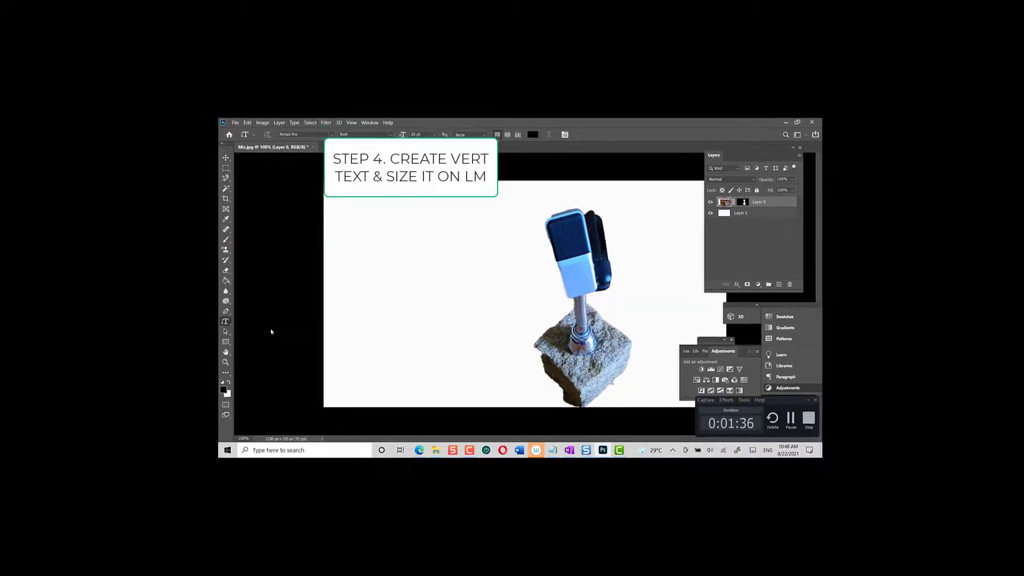
left_click(501, 264)
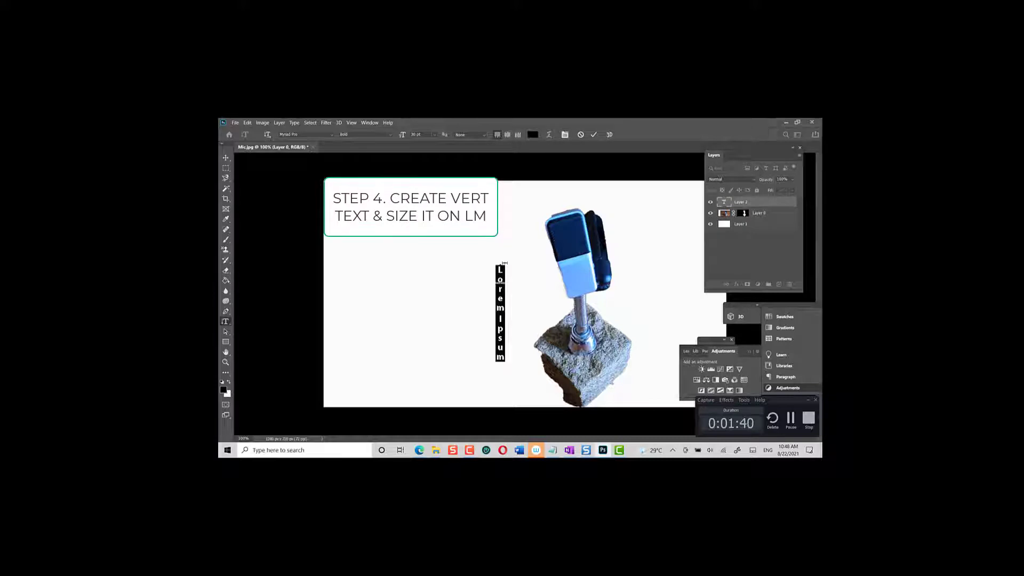
type("HBL")
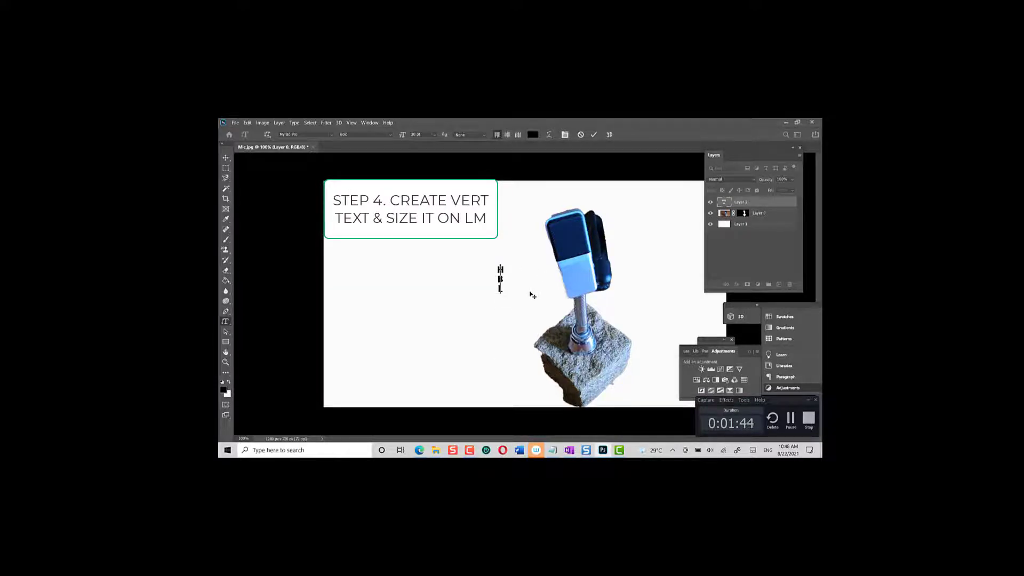
left_click(594, 134)
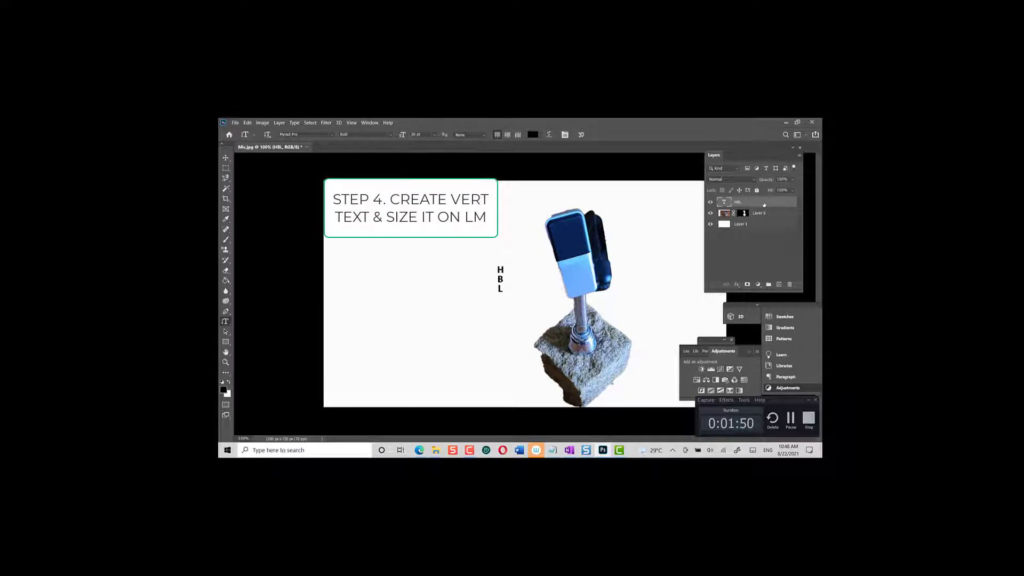
Enlarge the HBL text with Free Transform and position it over the microphone and stone.
key("ctrl+t")
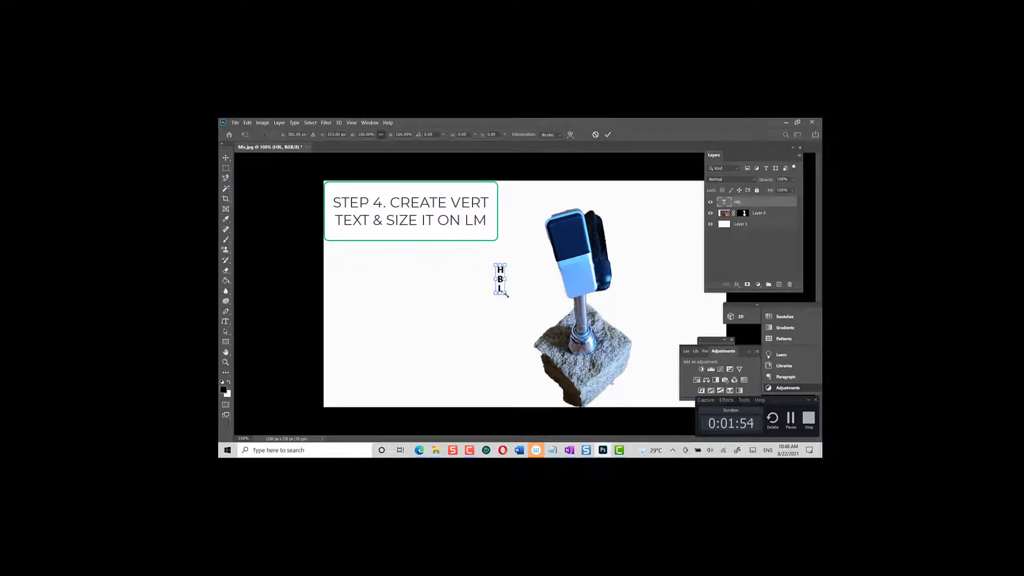
left_click_drag(506, 295, 531, 371)
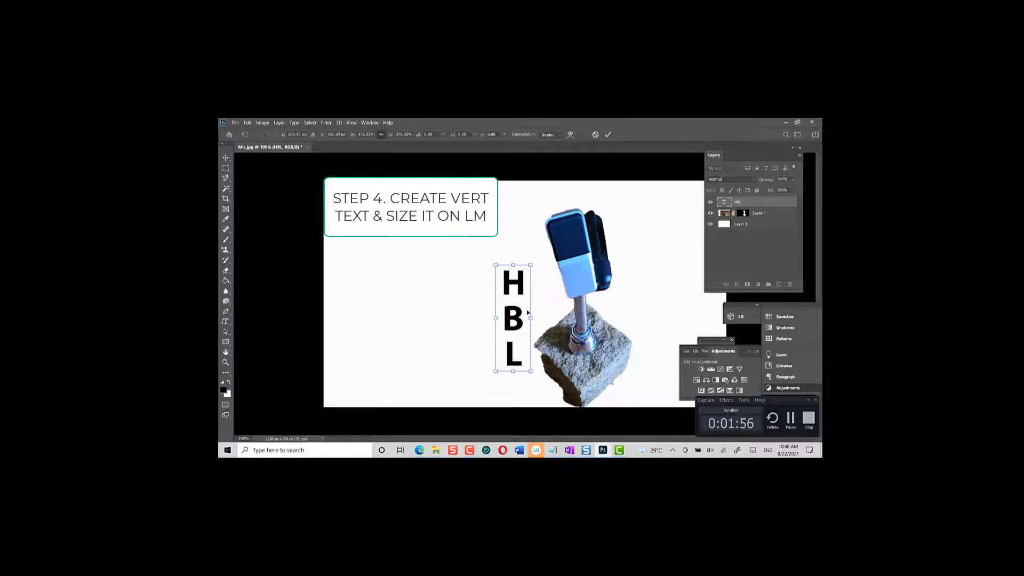
left_click_drag(523, 315, 557, 247)
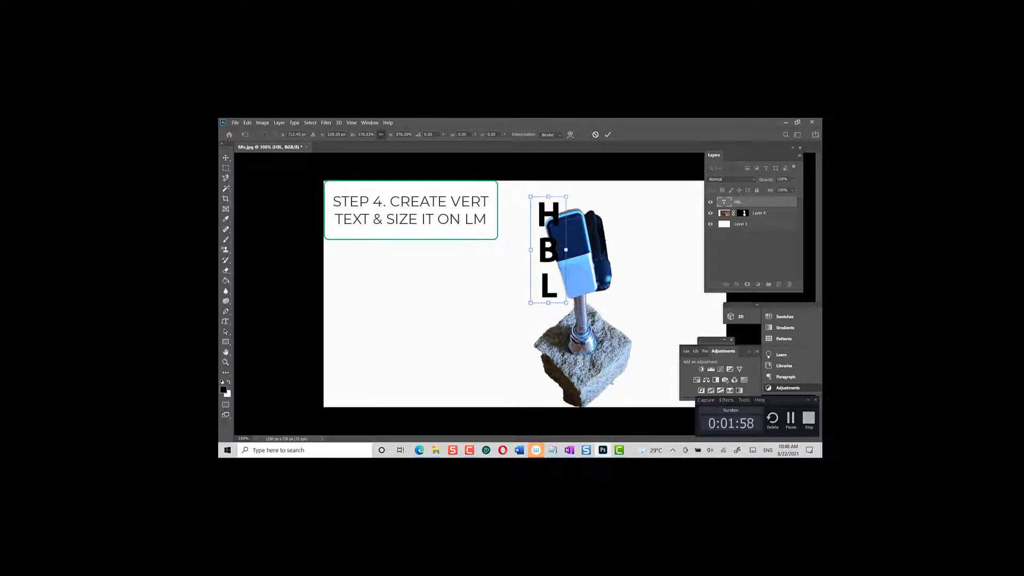
left_click_drag(565, 303, 596, 391)
left_click_drag(566, 323, 582, 305)
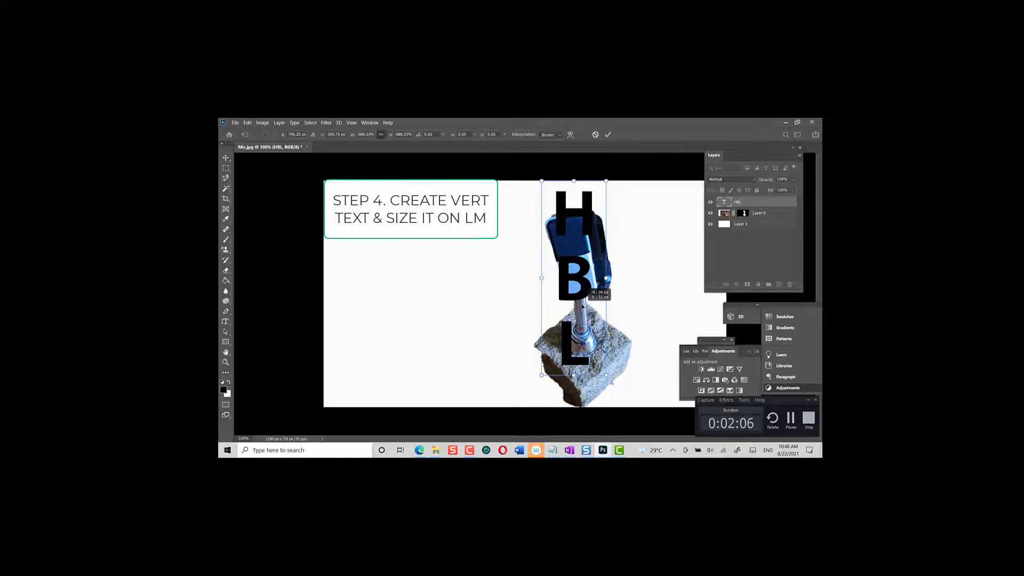
left_click_drag(583, 307, 583, 308)
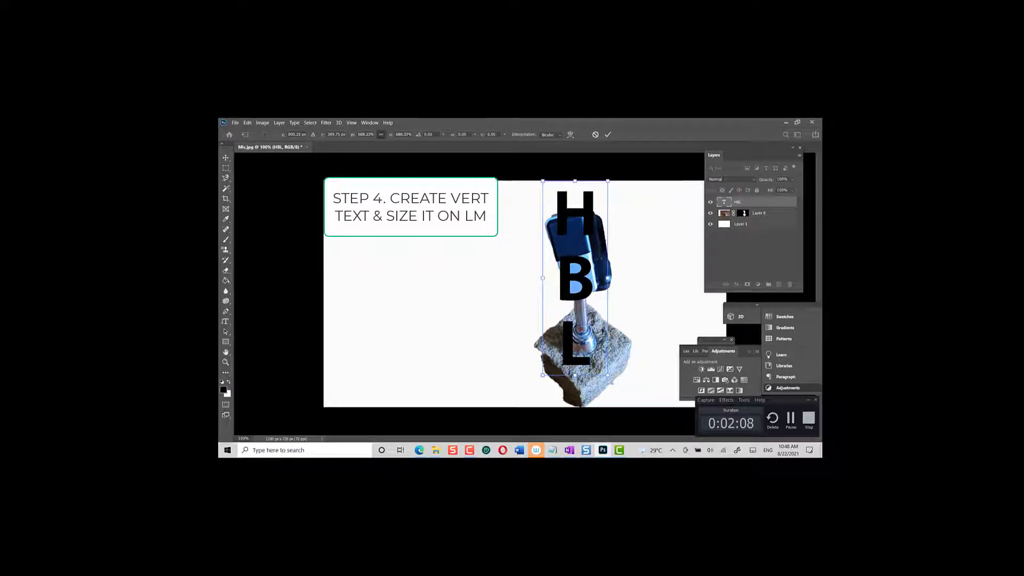
left_click(792, 420)
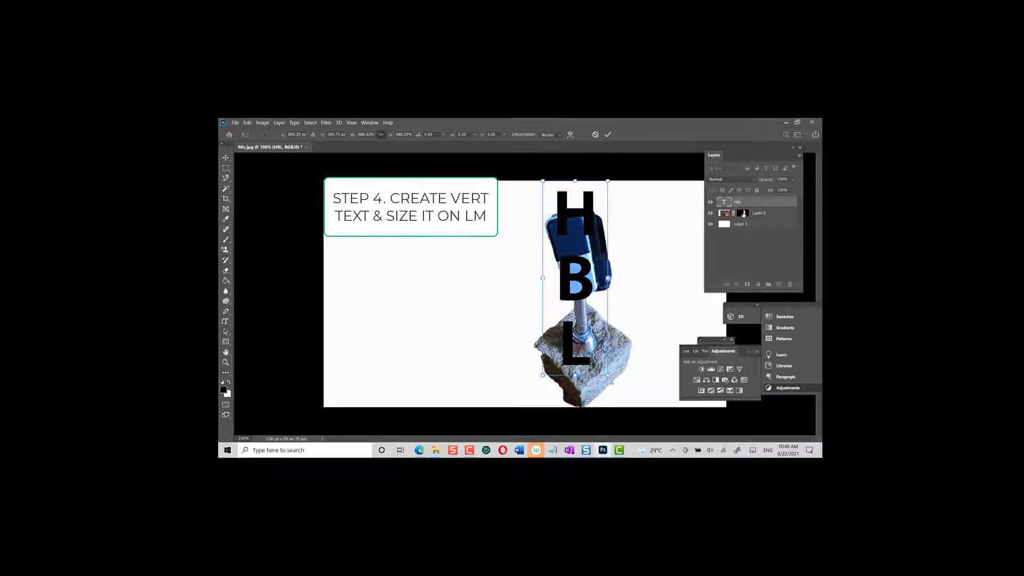
Activate Layer 0's mask and dab black with the Brush tool inside the upper hollow of the B.
left_click(743, 213)
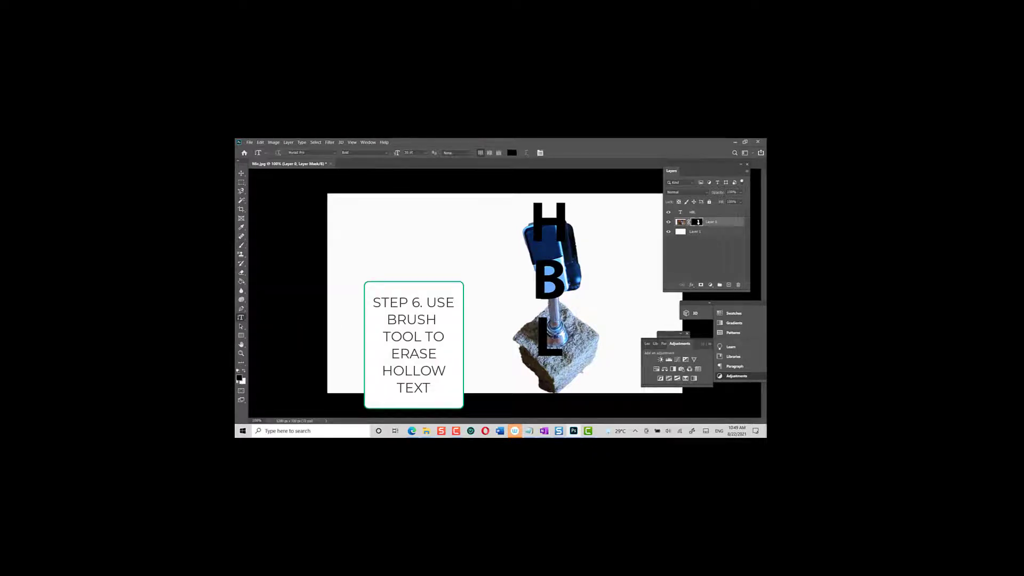
left_click(242, 246)
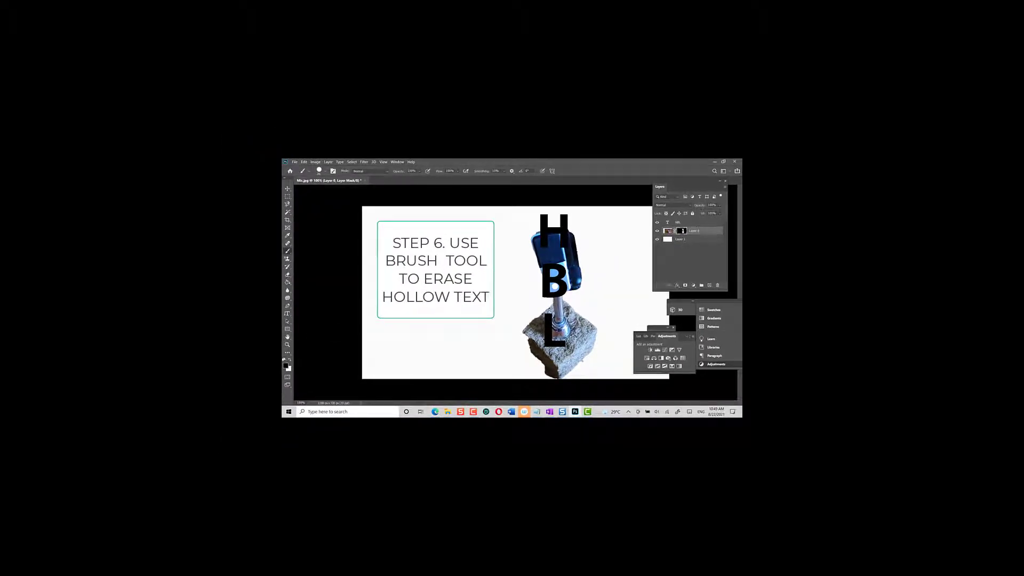
left_click(287, 345)
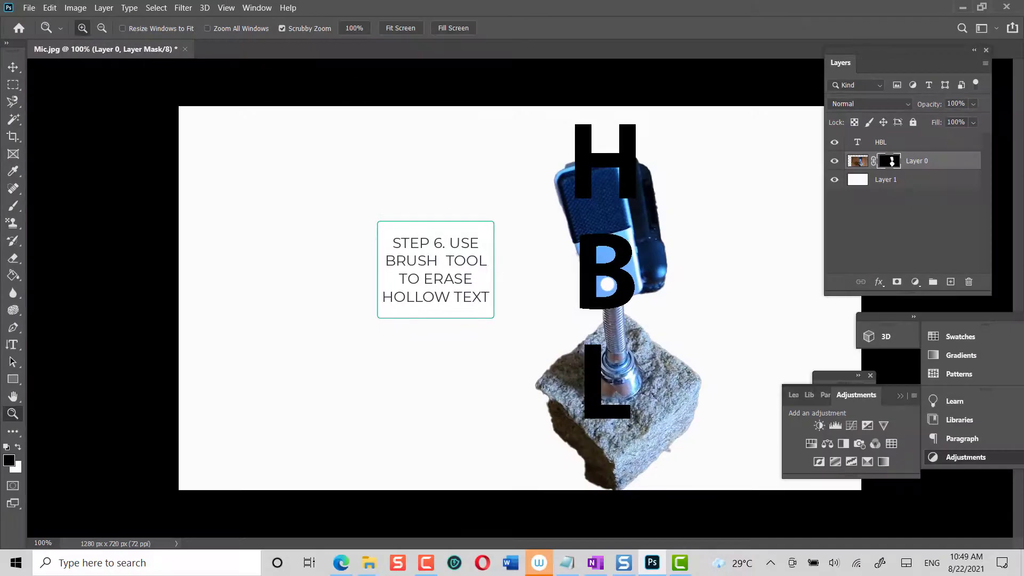
left_click(432, 254)
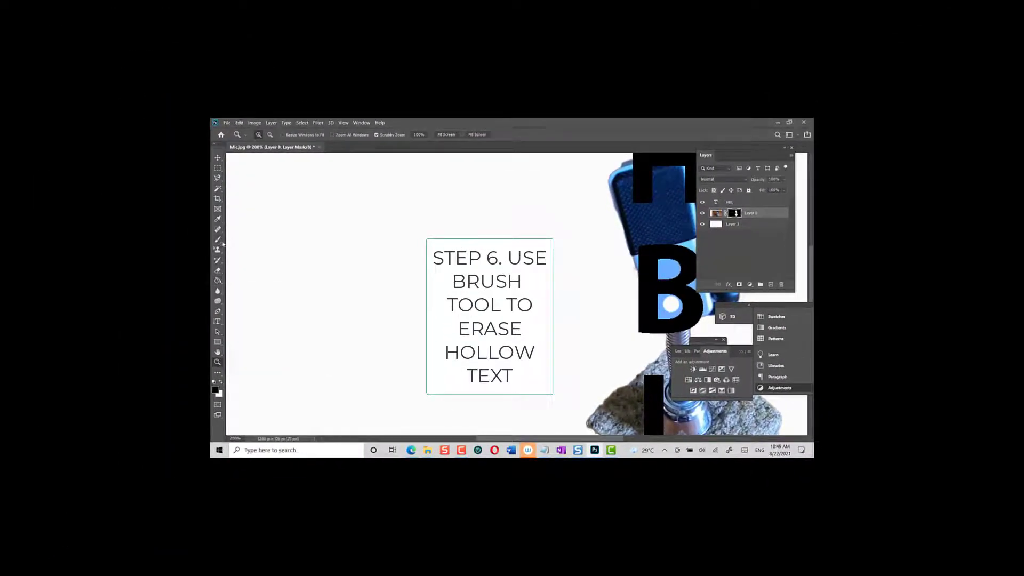
left_click(218, 240)
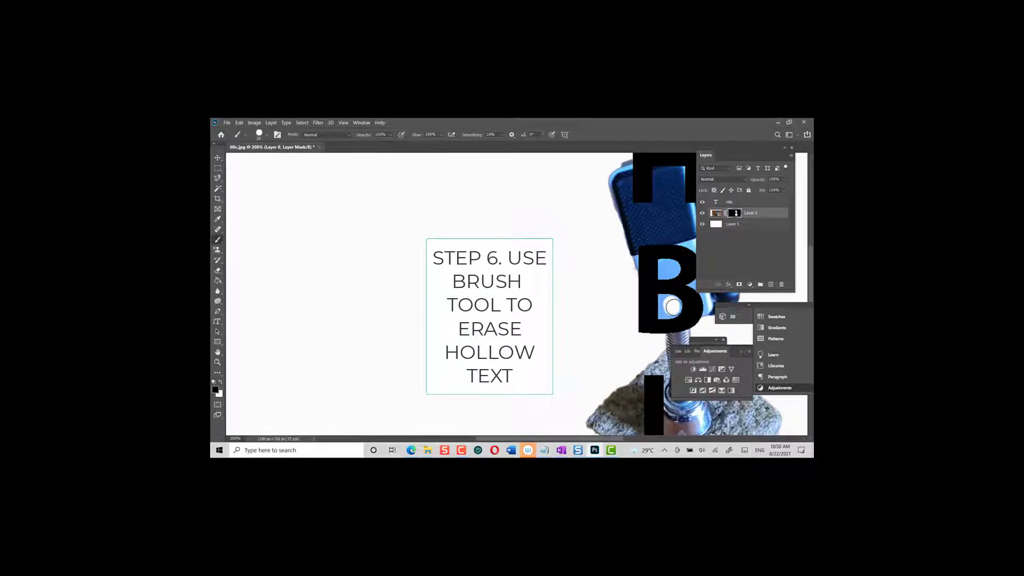
left_click(669, 270)
Shrink the brush to about 4 px and mask out the remaining image inside both hollows of the B.
left_click(267, 138)
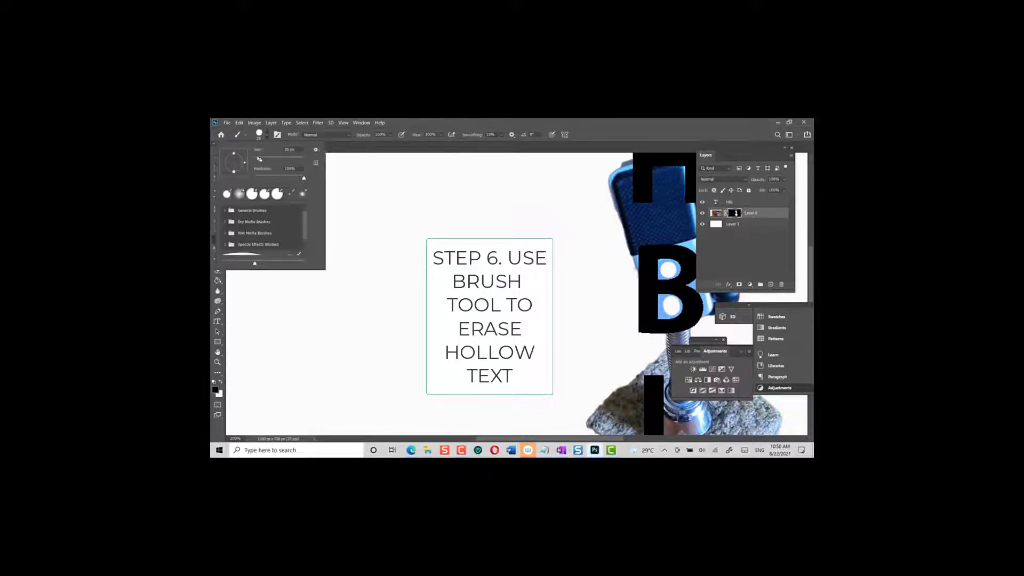
left_click_drag(259, 159, 258, 160)
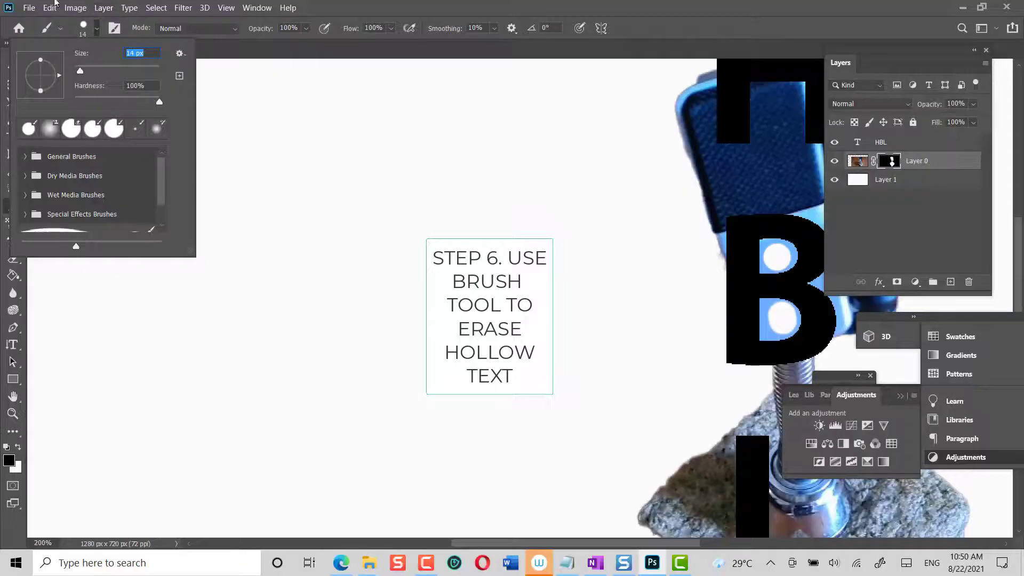
type("4")
key("Return")
left_click(97, 30)
left_click_drag(77, 71, 77, 70)
left_click(792, 249)
mouse_move(791, 250)
left_mouse_down()
mouse_move(787, 269)
mouse_move(764, 246)
mouse_move(776, 243)
left_mouse_up()
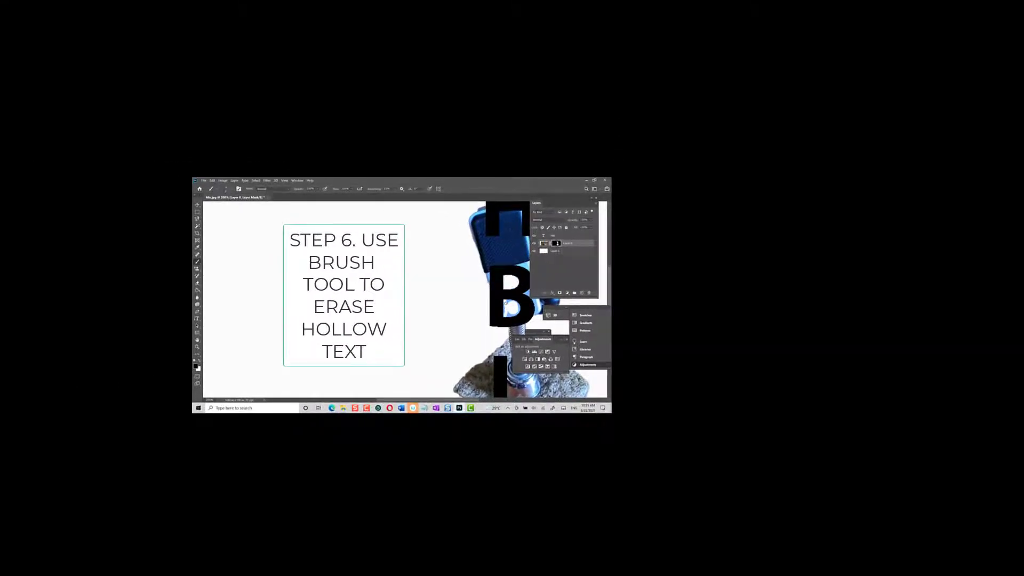
left_click_drag(517, 306, 517, 313)
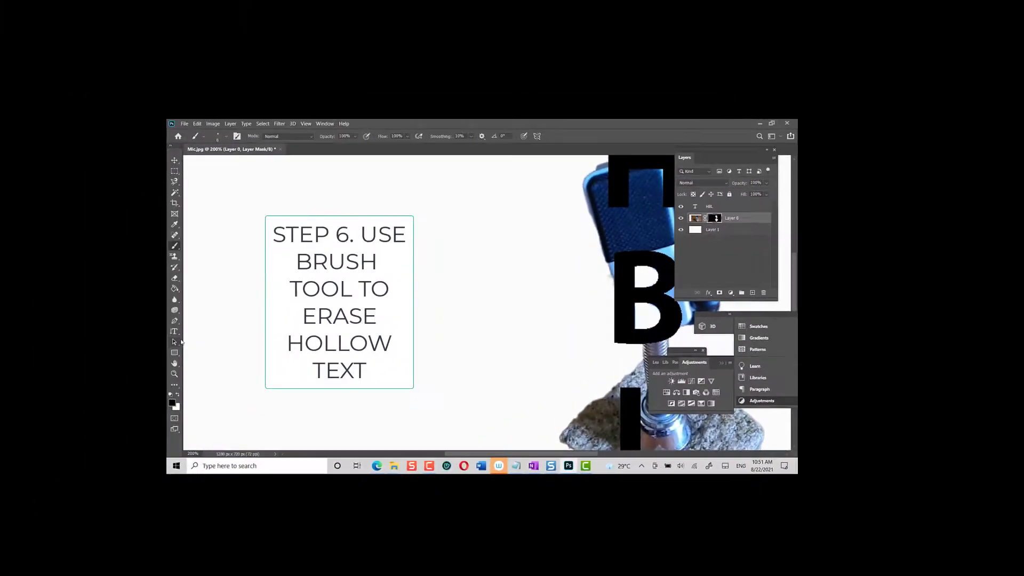
Enlarge the brush to 37 px and mask out the stone along the outer side of the L.
left_click(174, 374)
left_click(229, 136)
left_click(596, 336)
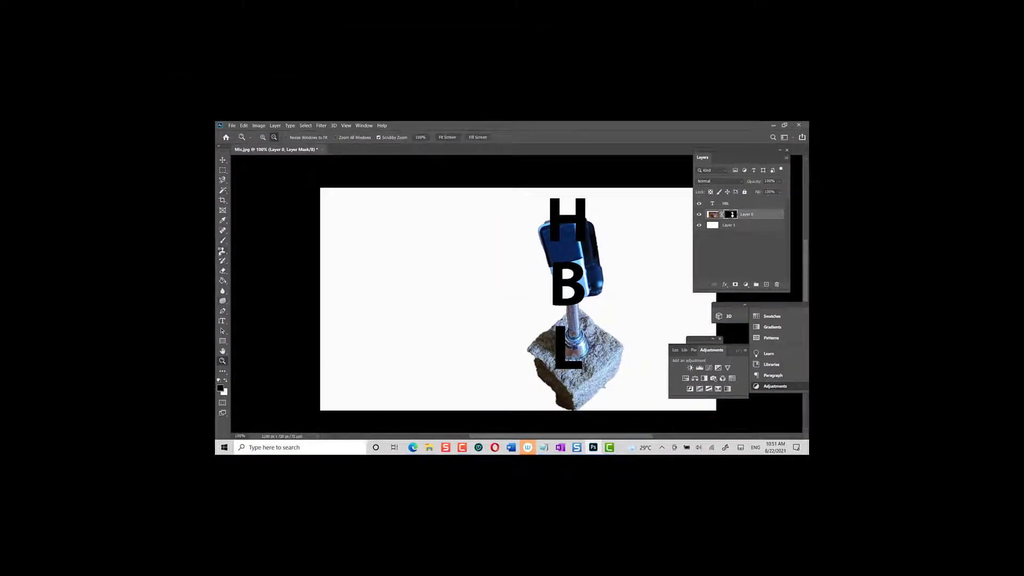
left_click(223, 241)
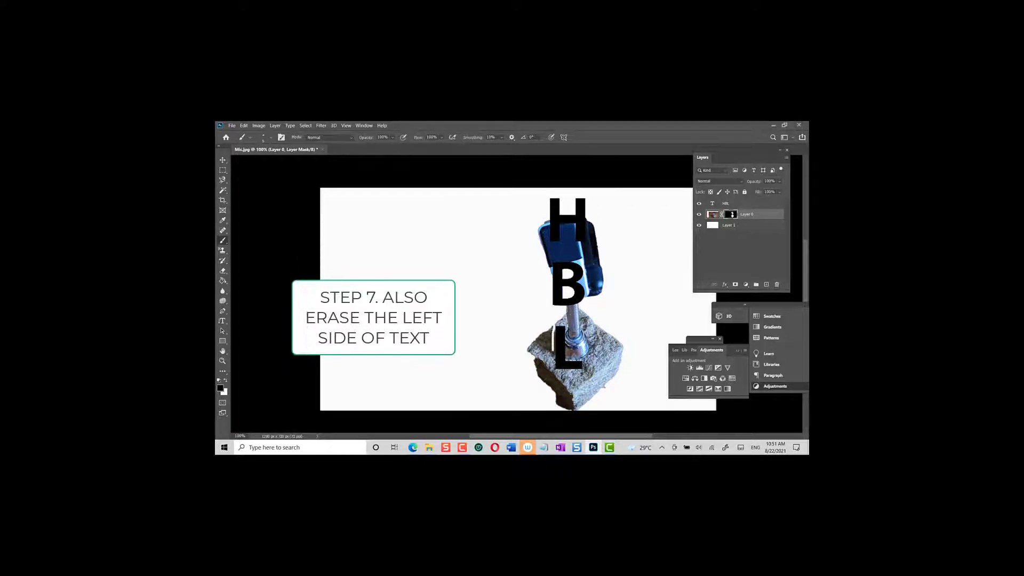
left_click_drag(553, 368, 555, 393)
left_click(271, 137)
left_click_drag(262, 161, 268, 161)
left_click(549, 330)
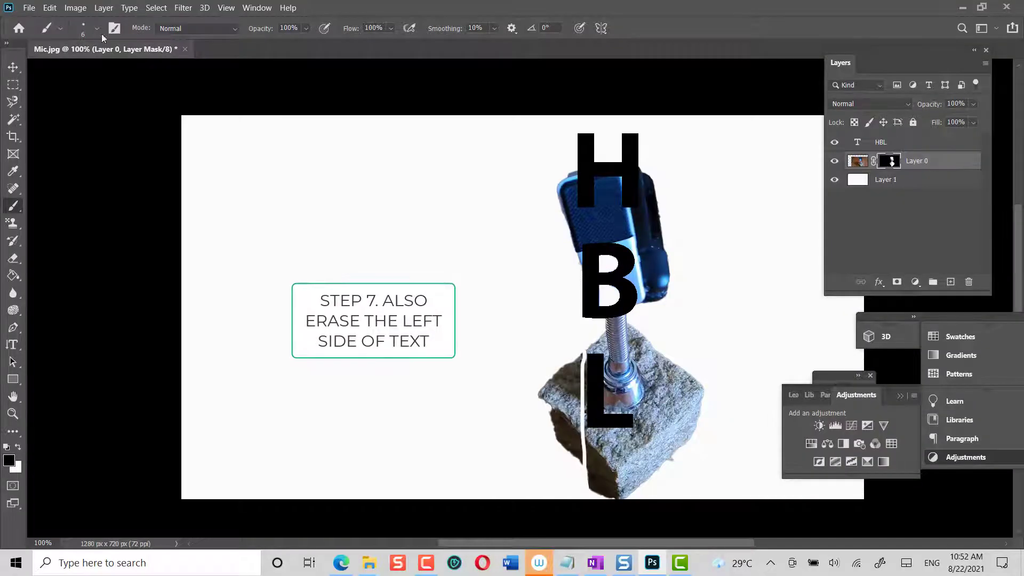
mouse_move(574, 361)
left_mouse_down()
mouse_move(545, 397)
mouse_move(563, 385)
mouse_move(565, 417)
mouse_move(558, 394)
mouse_move(571, 391)
mouse_move(566, 463)
mouse_move(570, 428)
left_mouse_up()
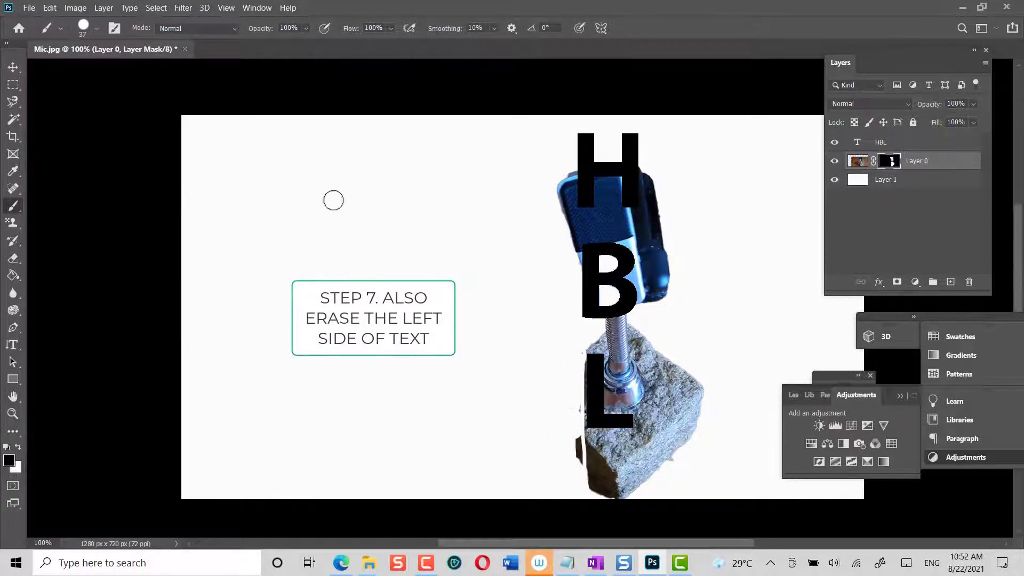
Reduce the brush size and clean up the leftover stone fragments beside and below the L, undoing the first stroke.
left_click(97, 28)
left_click_drag(89, 71, 84, 71)
left_click_drag(576, 438, 578, 464)
left_click(50, 8)
left_click(56, 20)
left_click_drag(579, 403, 580, 471)
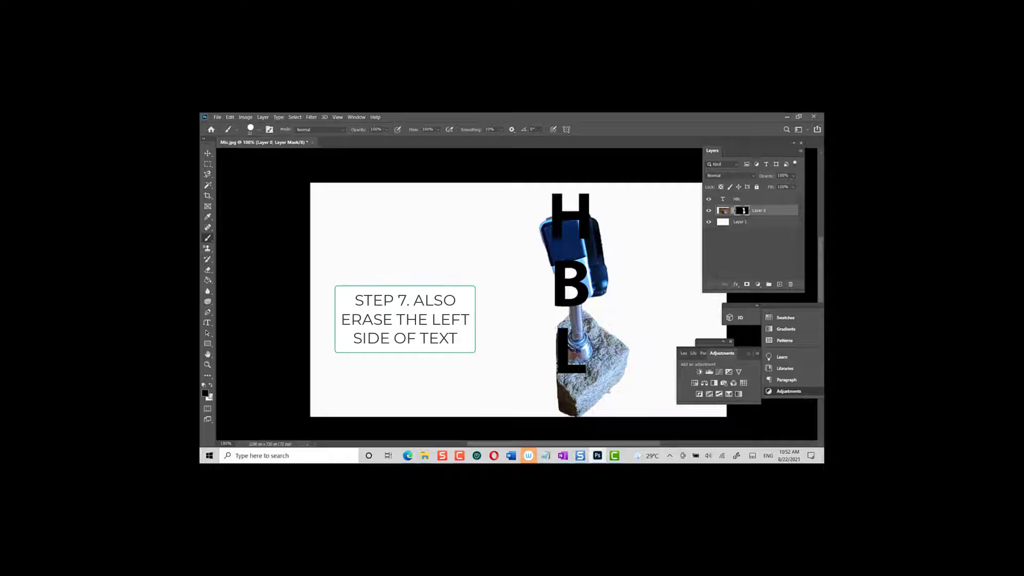
Restore the stone beside the L's upper end with white on the mask, and return the foreground color to black.
left_click(211, 386)
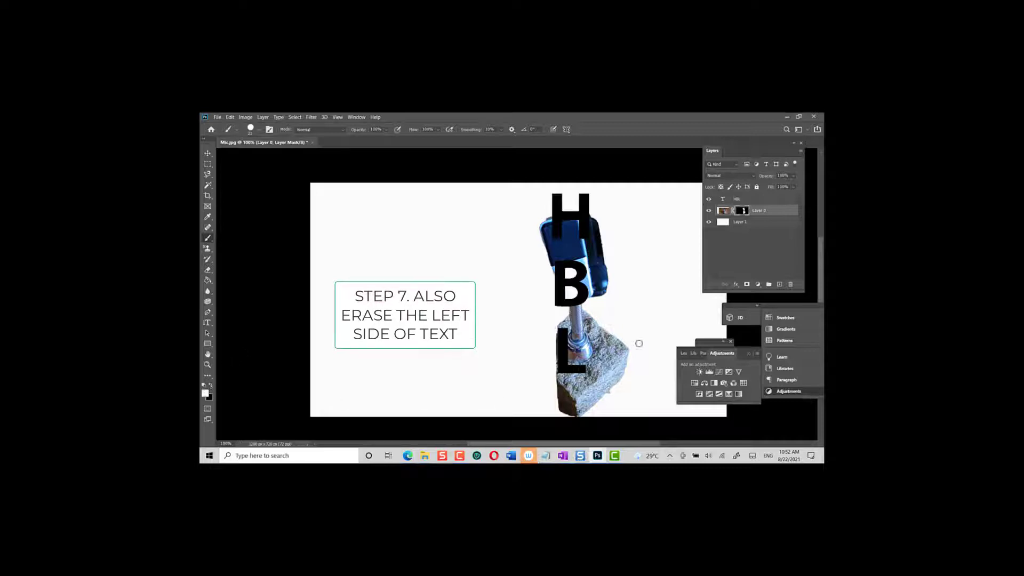
left_click_drag(558, 326, 556, 337)
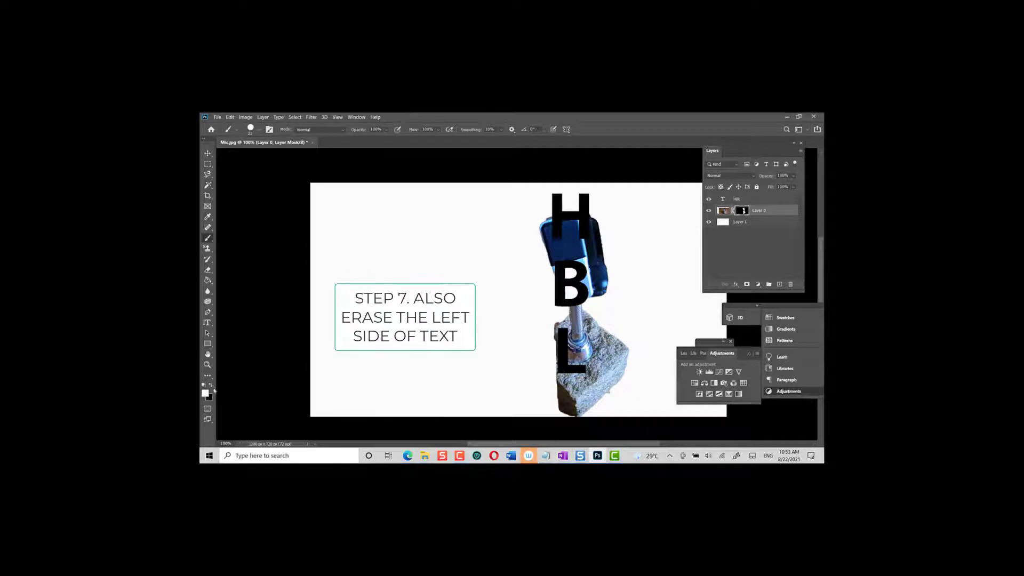
key("x")
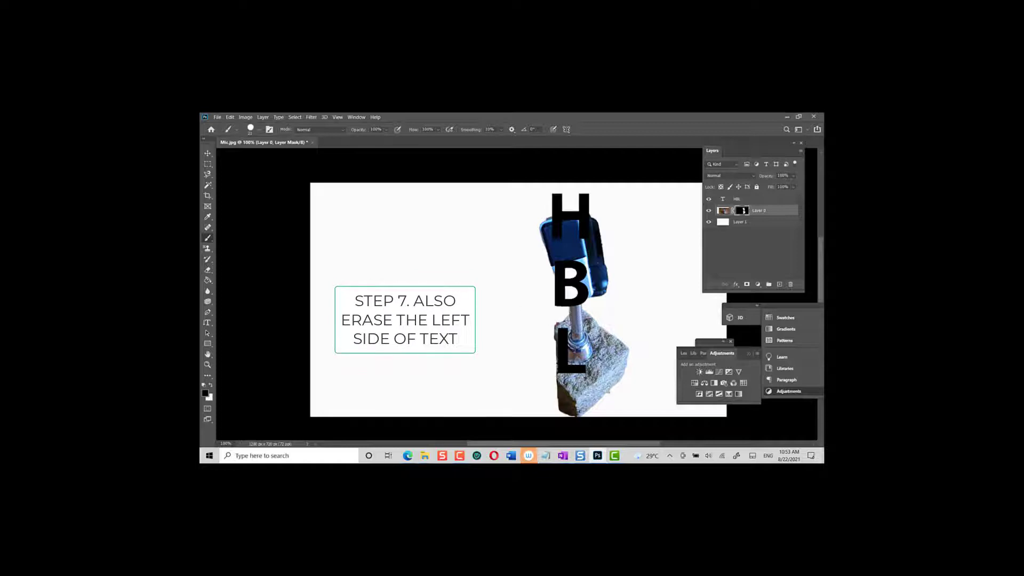
Set the brush size to 3 px and undo the last mask edit.
left_click(252, 130)
left_click_drag(248, 156, 247, 156)
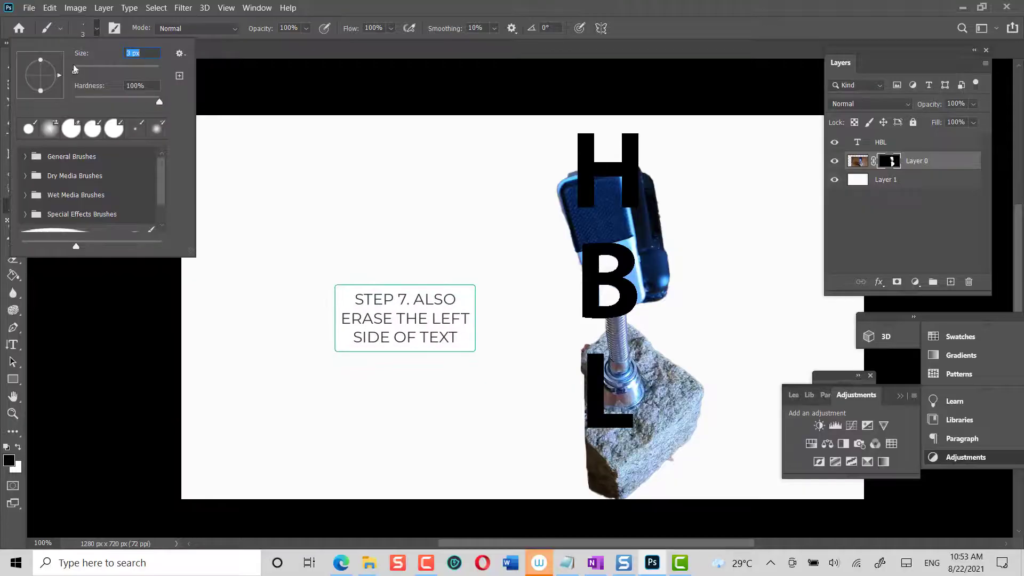
key("Return")
left_click(233, 118)
left_click(81, 21)
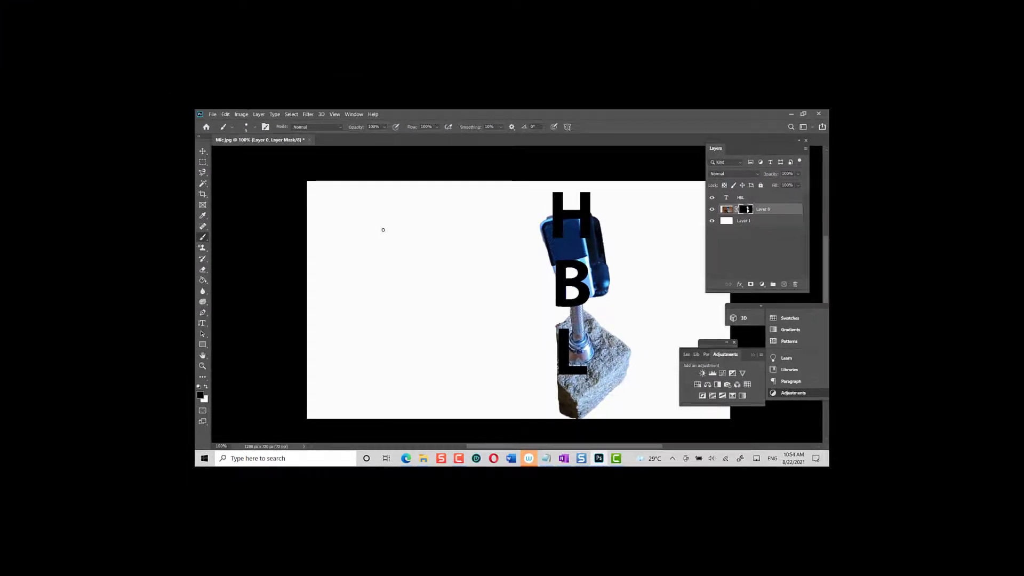
Fill Layer 0's mask with black inside the HBL text selection expanded by 13 pixels, and deselect.
left_click(727, 198, "ctrl")
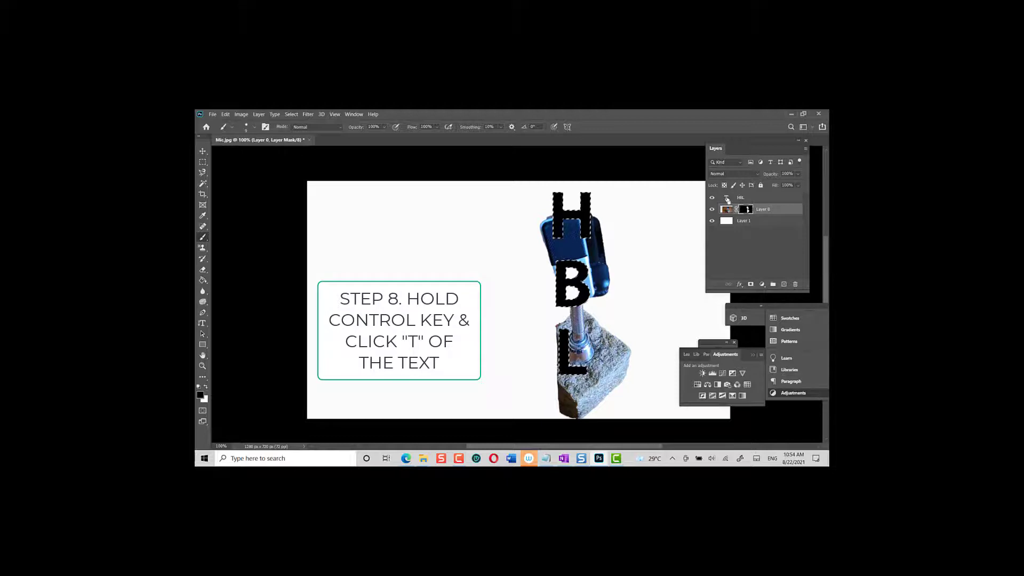
left_click(292, 115)
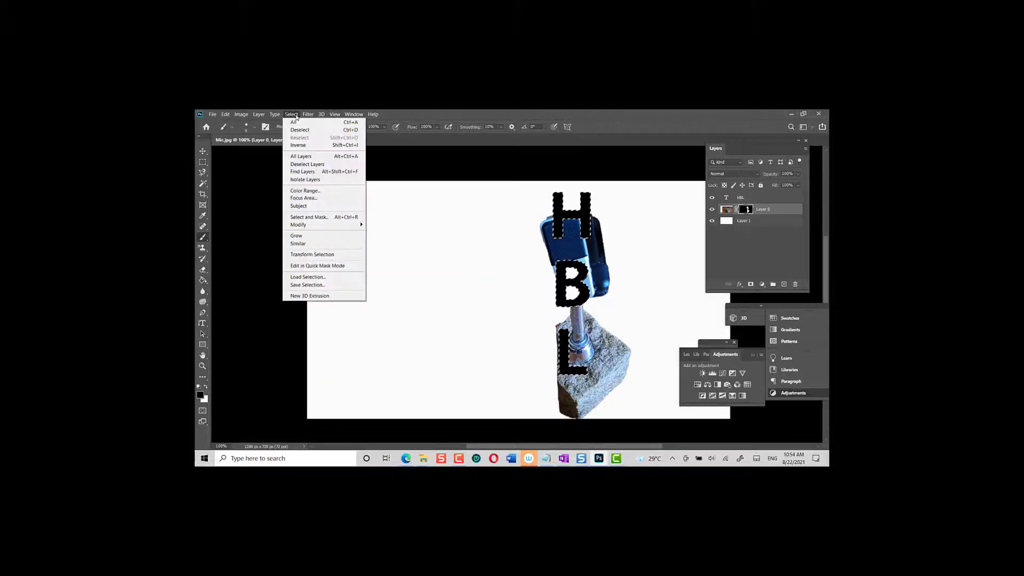
mouse_move(310, 225)
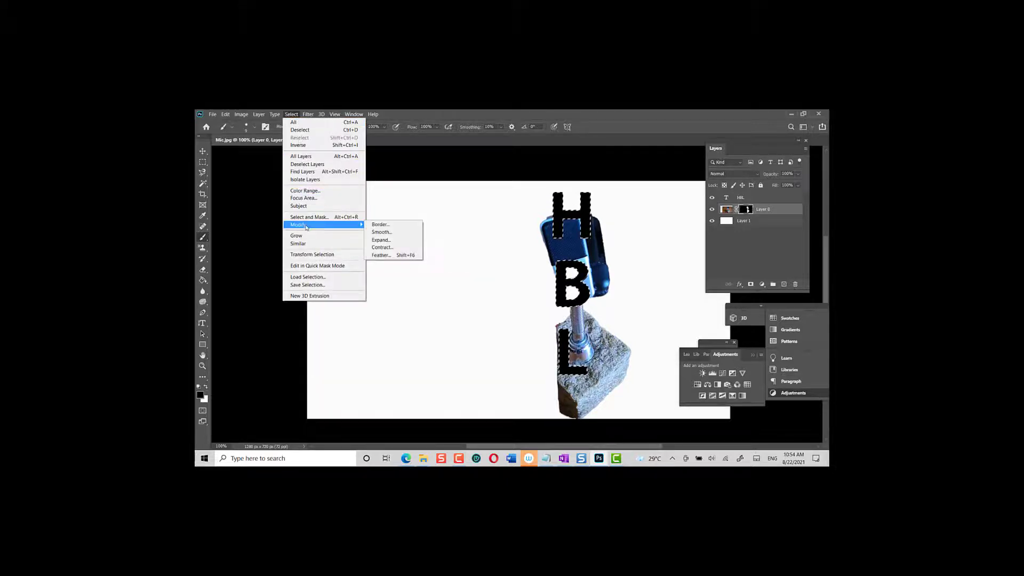
left_click(387, 241)
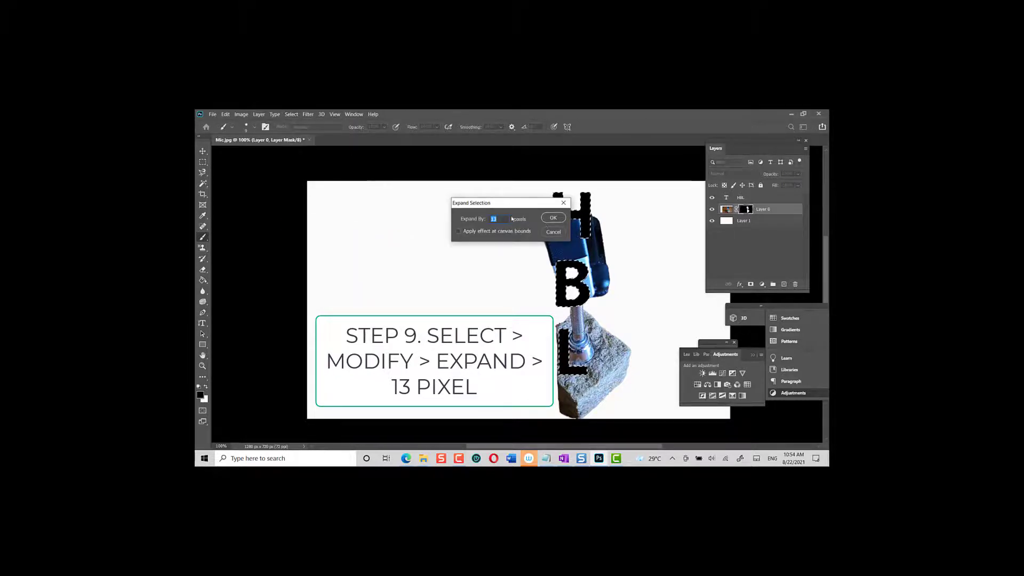
left_click(553, 218)
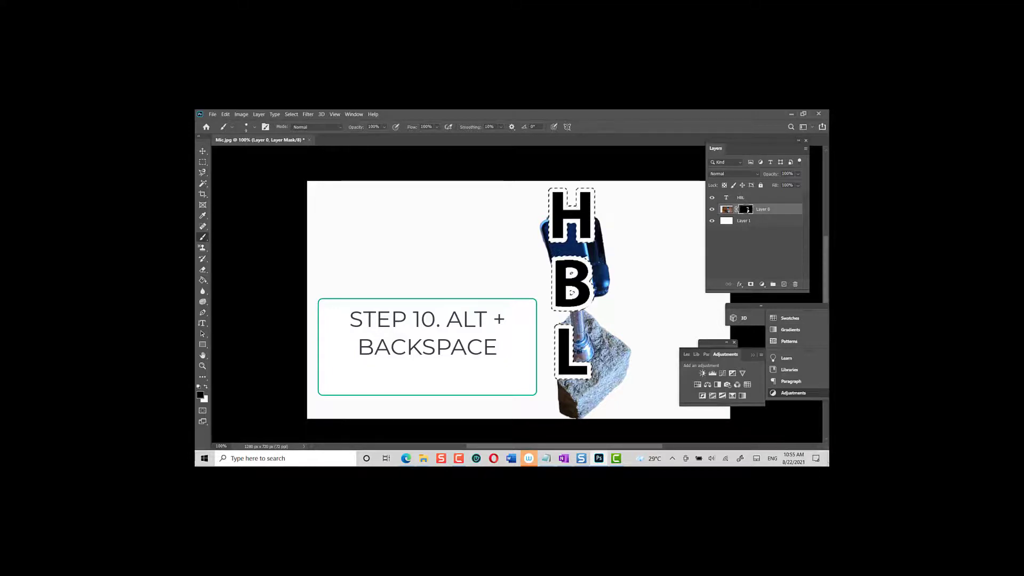
left_click(290, 114)
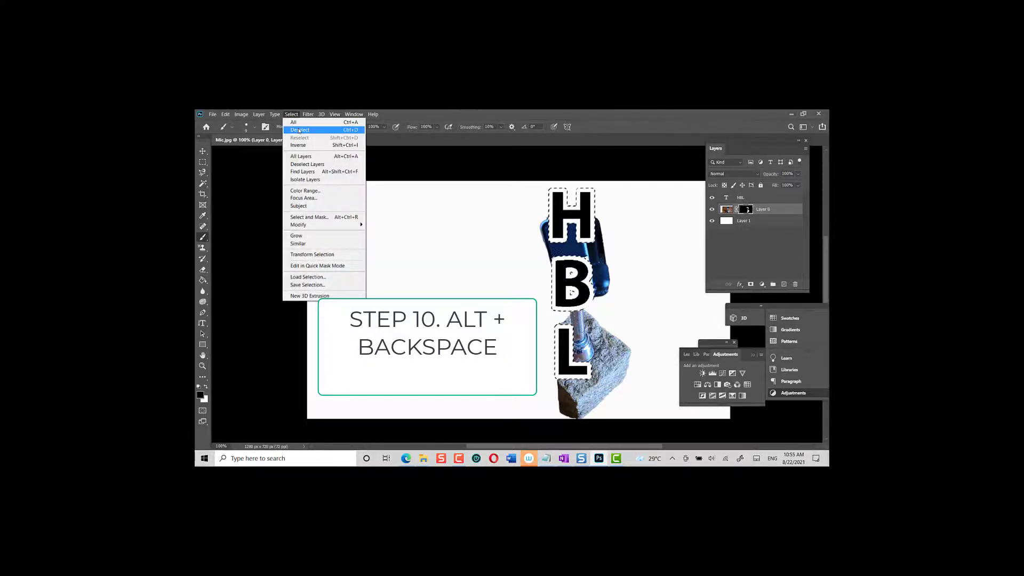
left_click(299, 130)
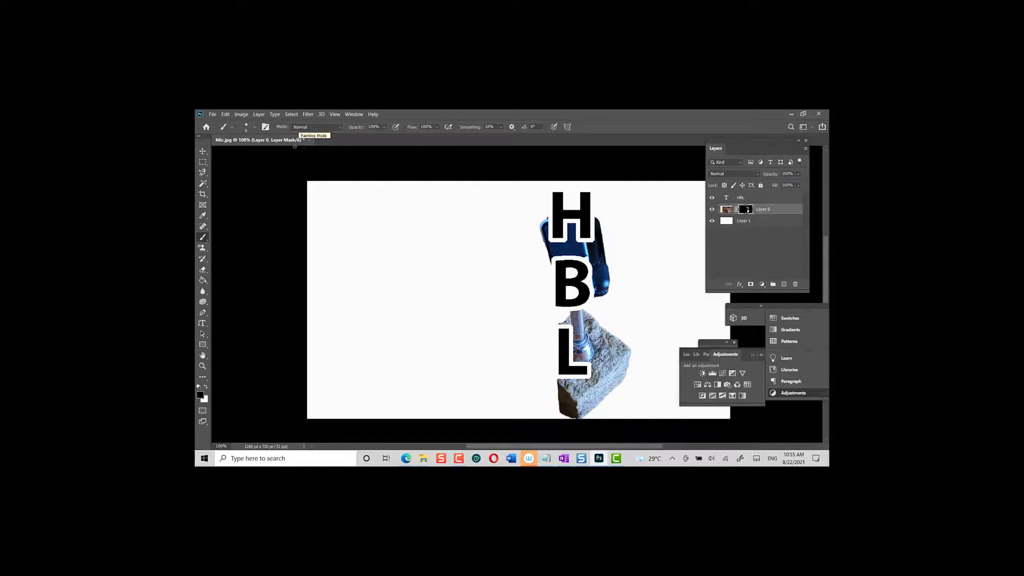
Duplicate Layer 0 with its mask as Layer 0 copy and move the copy above the HBL text layer.
right_click(791, 211)
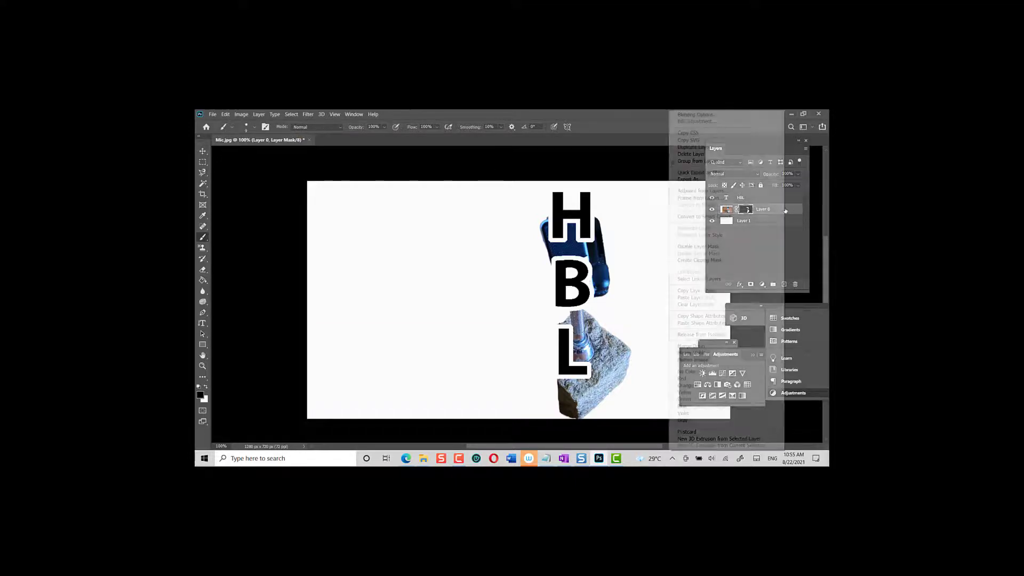
left_click(719, 148)
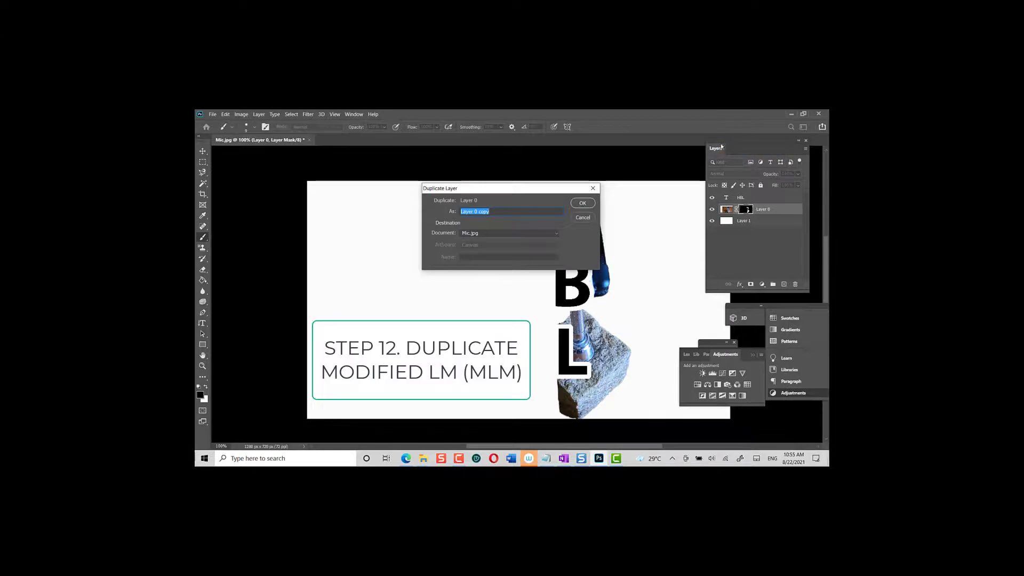
left_click(585, 203)
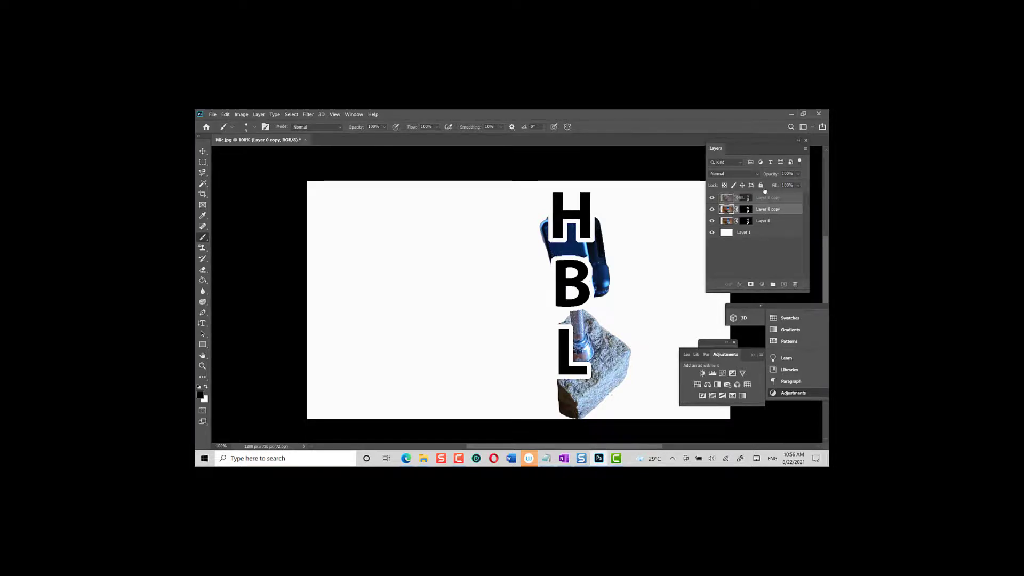
left_click(756, 198)
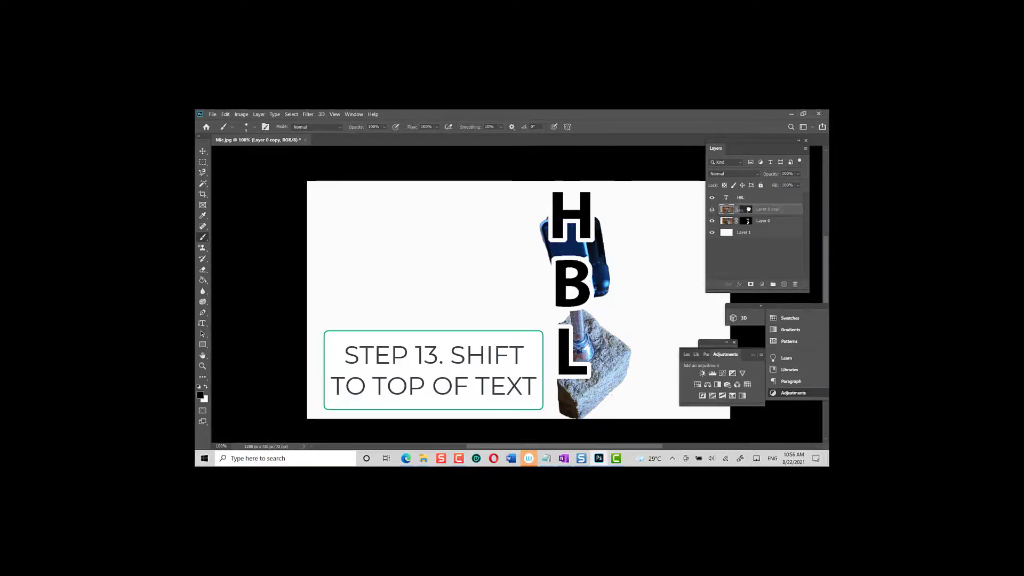
left_click_drag(754, 215, 767, 195)
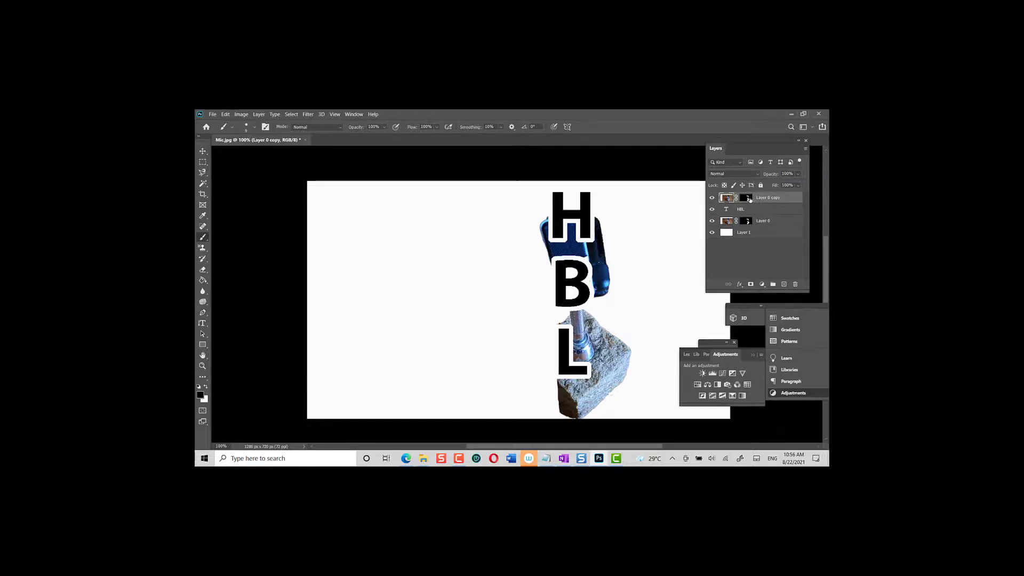
Delete the layer mask from Layer 0 copy and clip the photo to the HBL text with a clipping mask.
left_click(747, 198)
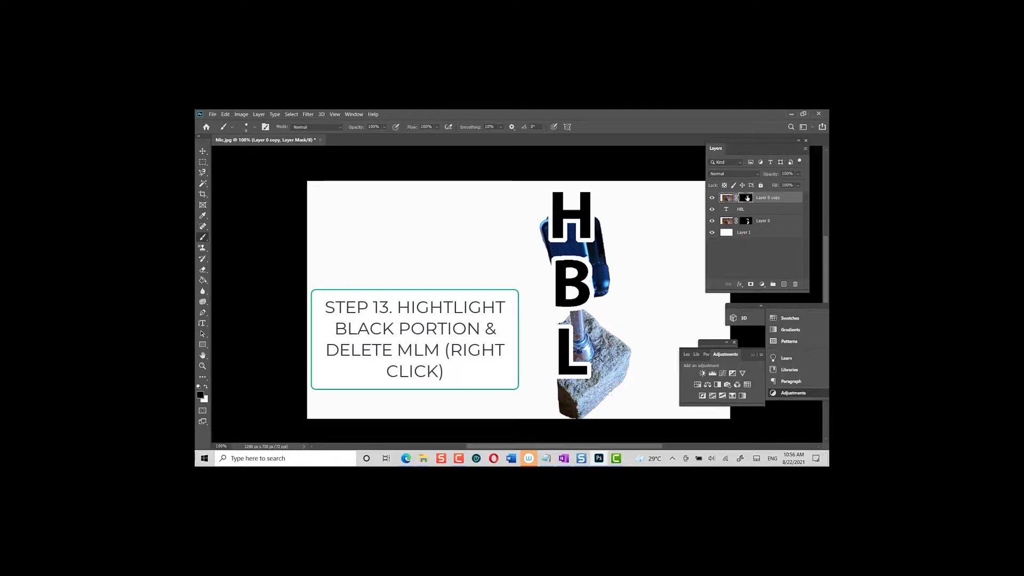
right_click(747, 199)
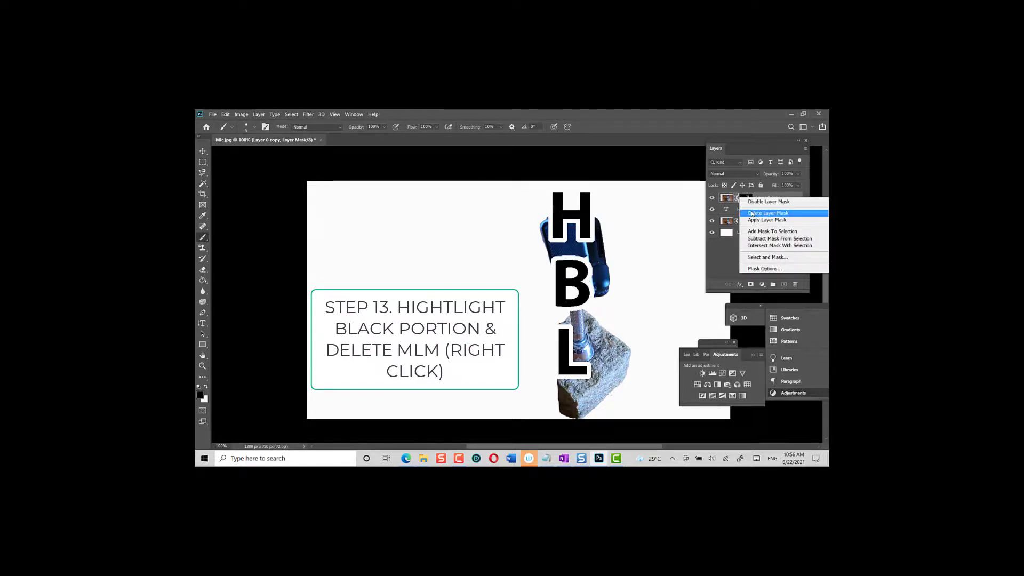
left_click(753, 213)
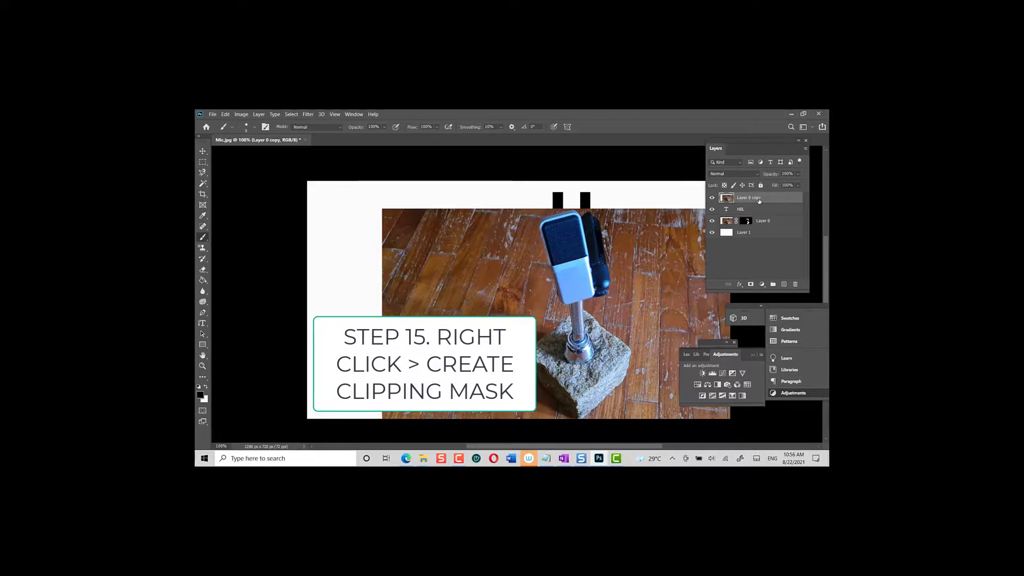
right_click(759, 201)
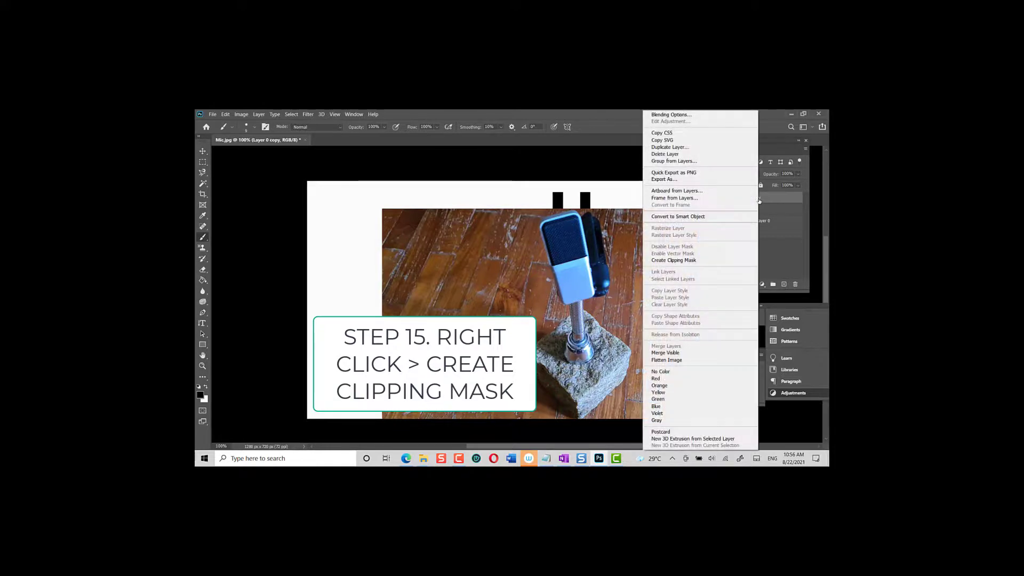
left_click(735, 261)
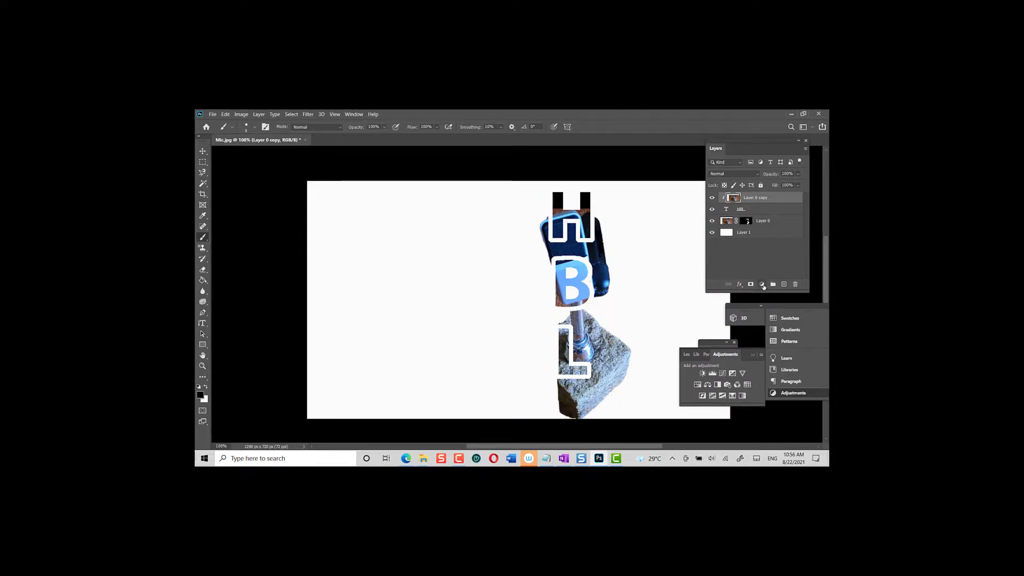
Add a Vibrance adjustment layer above Layer 0 copy with vibrance set to +60.
left_click(762, 284)
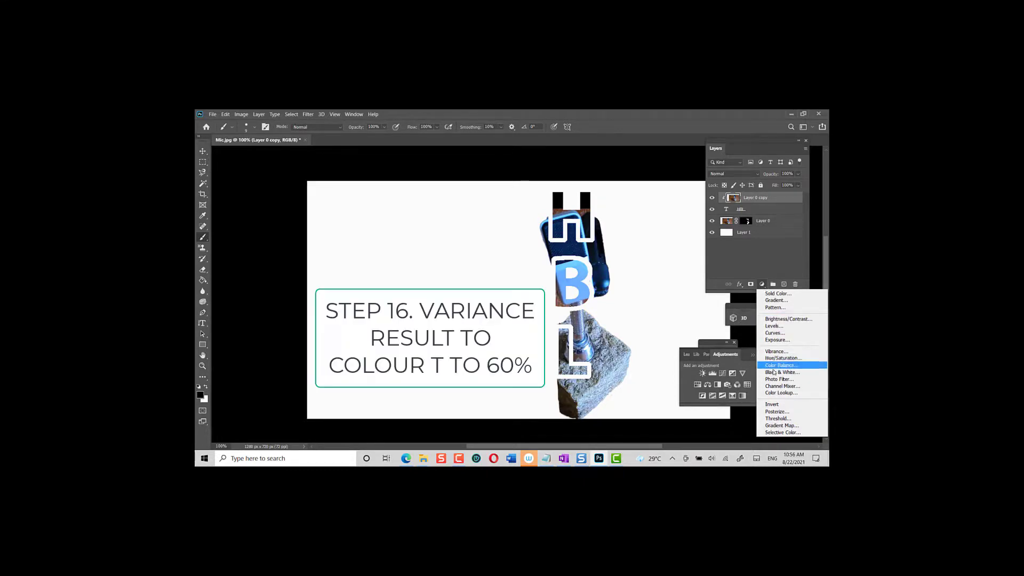
left_click(776, 352)
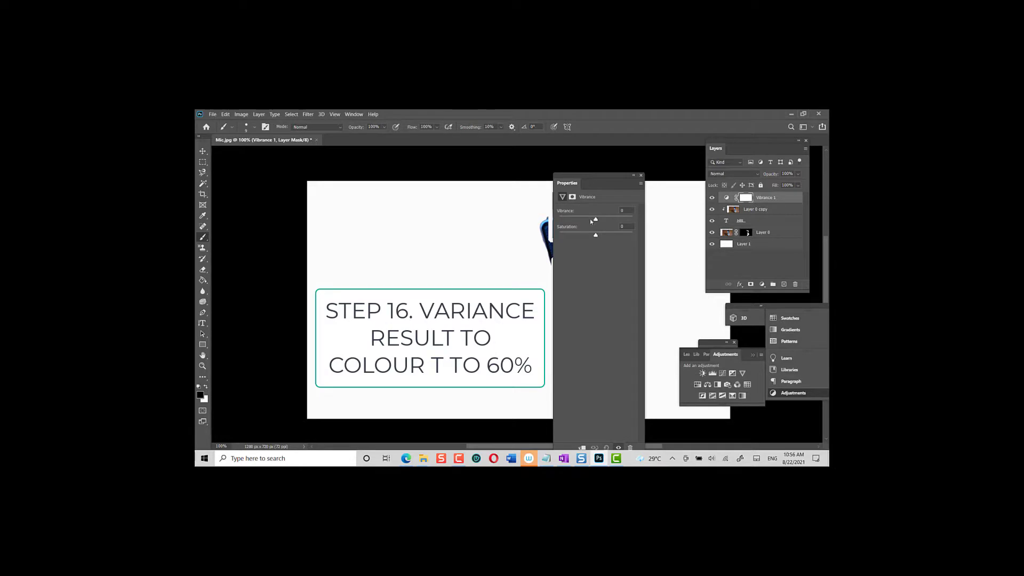
left_click_drag(596, 219, 617, 220)
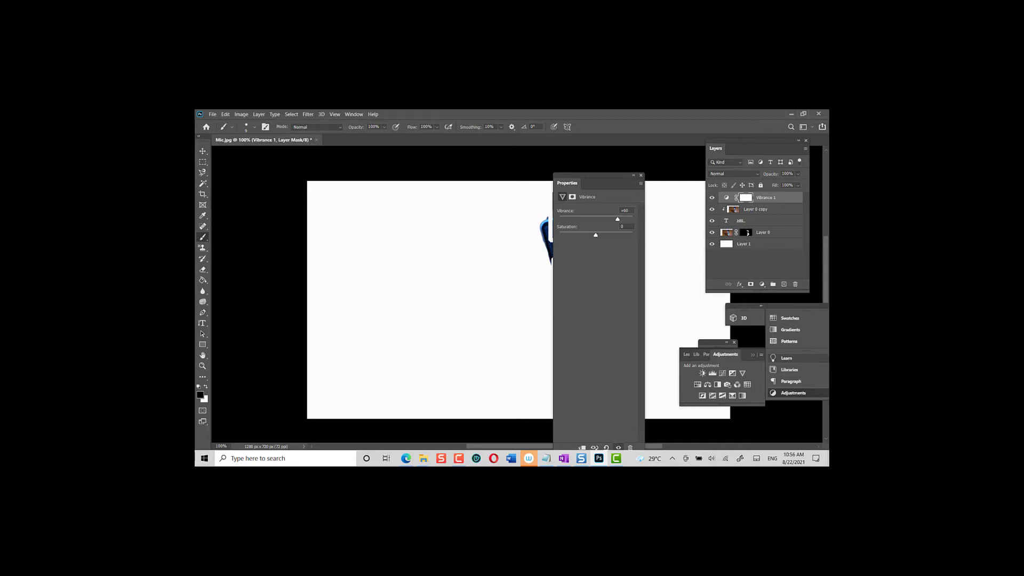
key("Return")
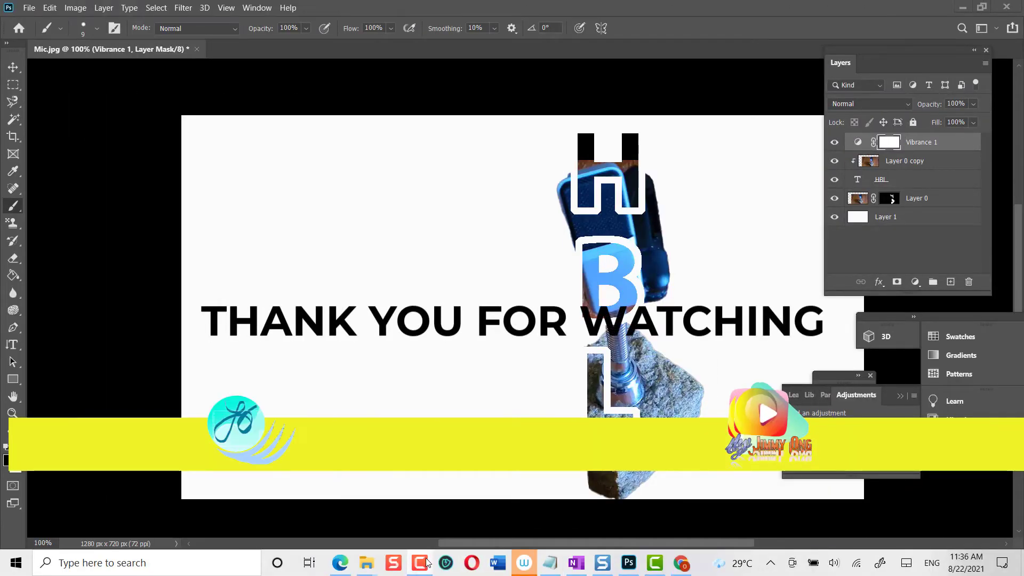
left_click(419, 565)
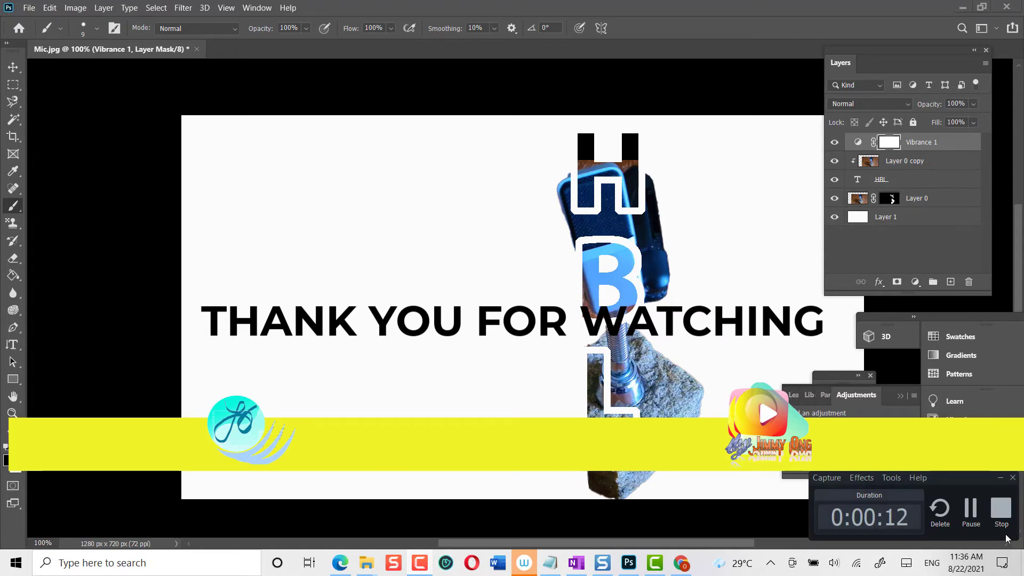
left_click(997, 523)
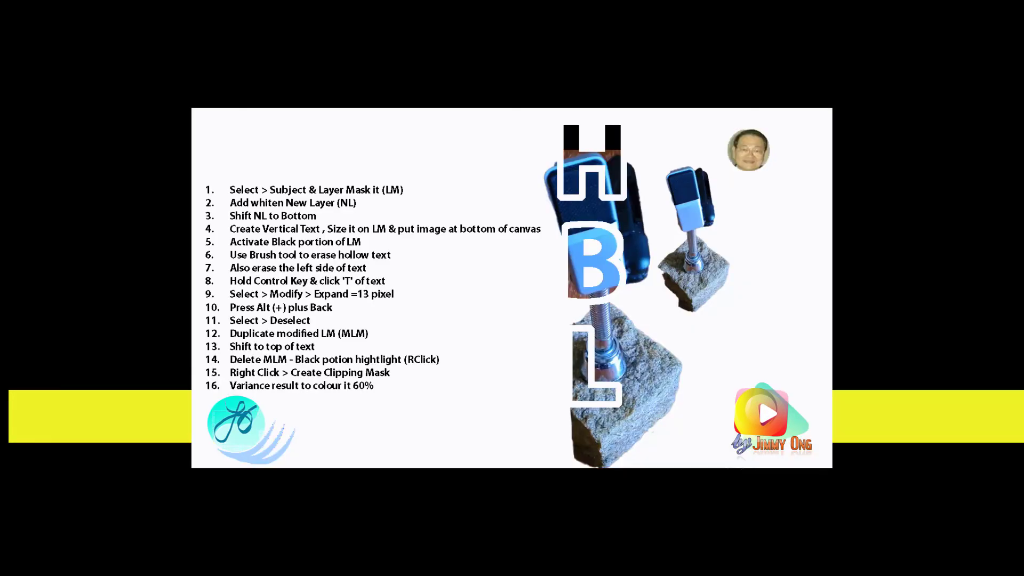